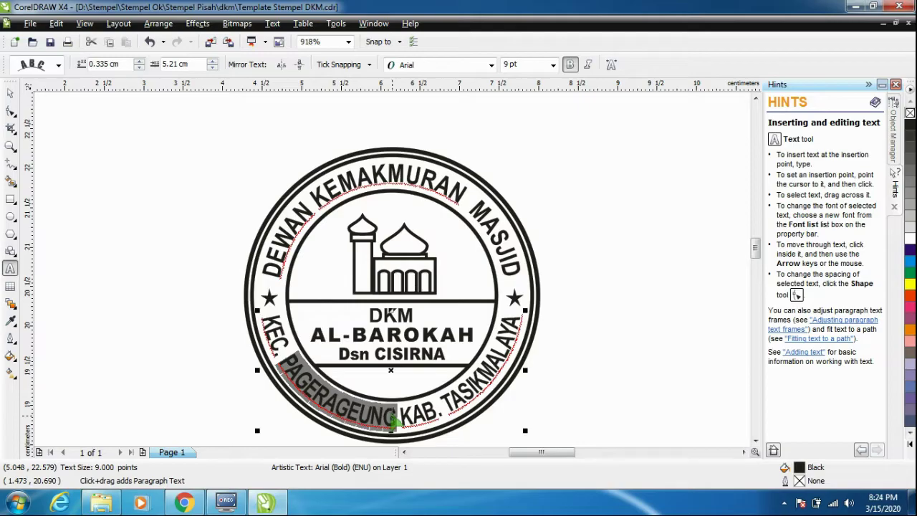
# Replace PAGERAGEUNG with PUSPAHIANG in the lower curved text of the round AL-BAROKAH stamp.
pyautogui.write('PUSPAHIANG')
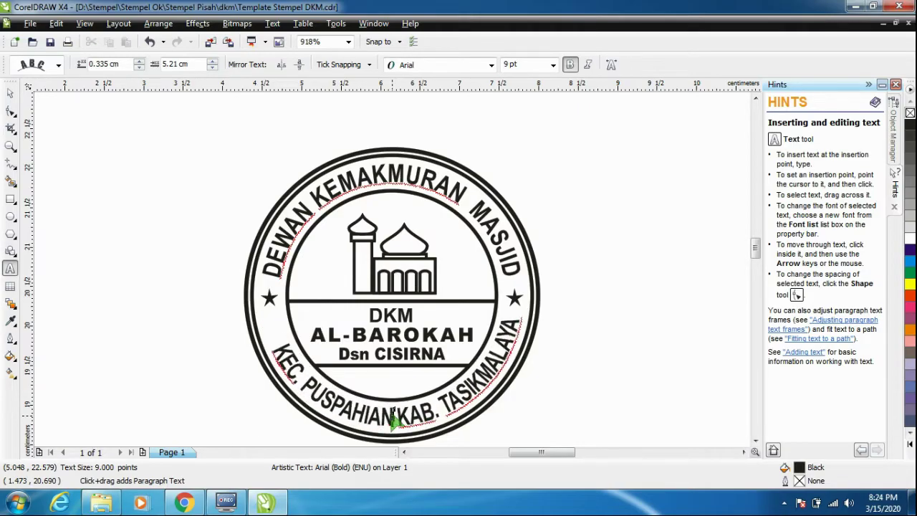
pyautogui.click(11, 92)
pyautogui.press('z')
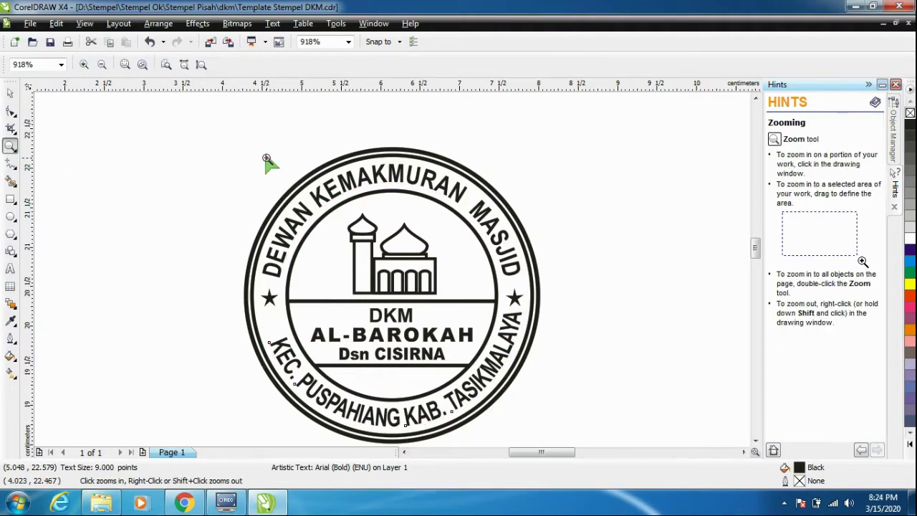
pyautogui.rightClick(262, 154)
pyautogui.press('space')
pyautogui.click(160, 269)
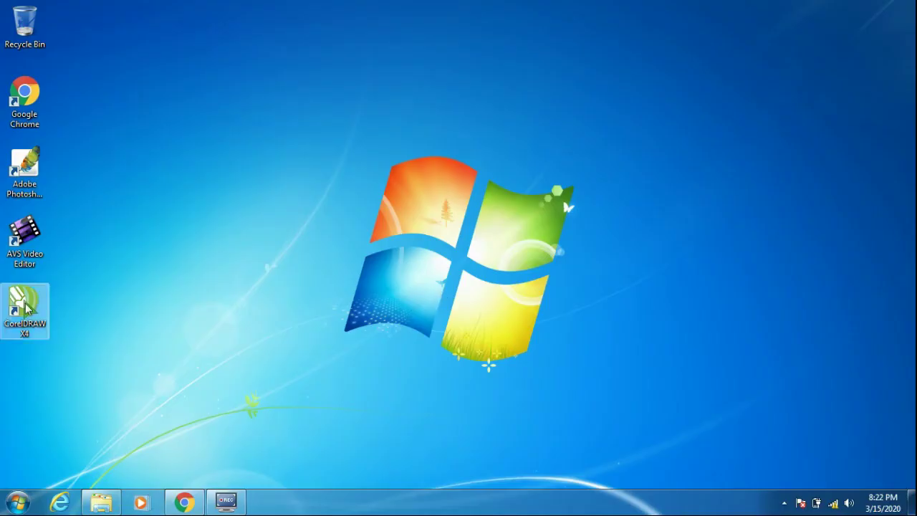
# Launch CorelDRAW X4 and open the Template Stempel DKM drawing.
pyautogui.doubleClick(25, 307)
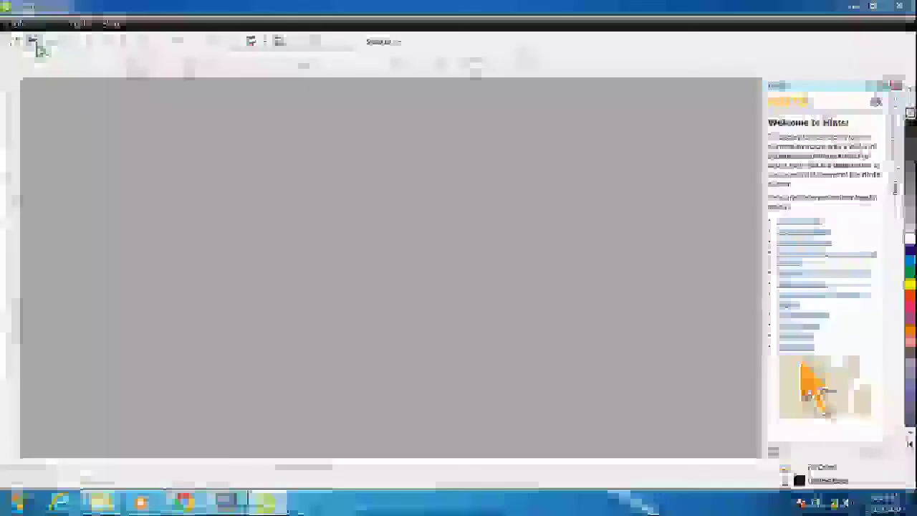
pyautogui.click(34, 42)
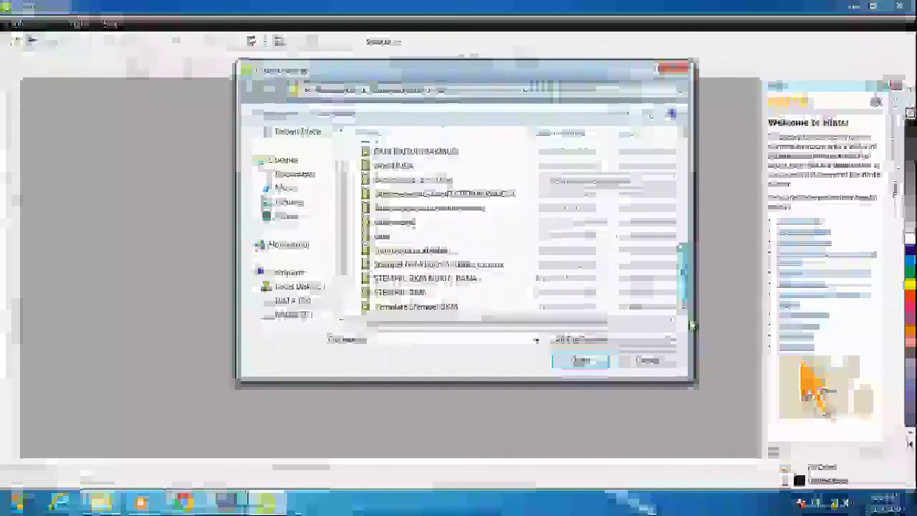
pyautogui.doubleClick(384, 293)
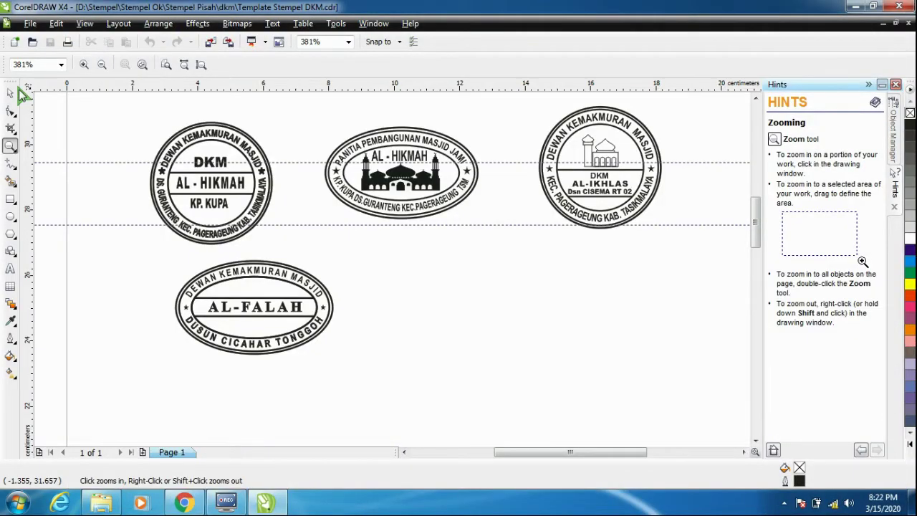
# Duplicate the oval AL - HIKMAH mosque stamp and place the copy in the empty area beside the AL-FALAH stamp.
pyautogui.click(10, 93)
pyautogui.click(421, 185)
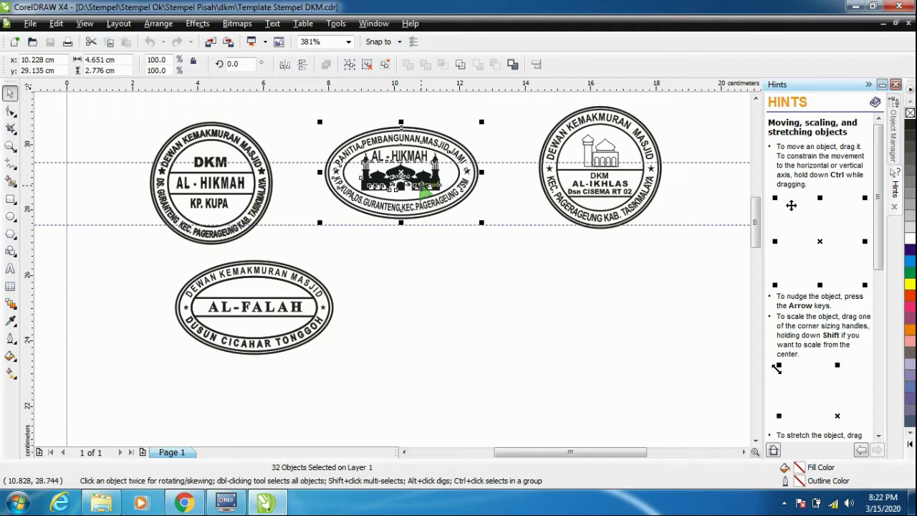
pyautogui.hotkey('ctrl', 'd')
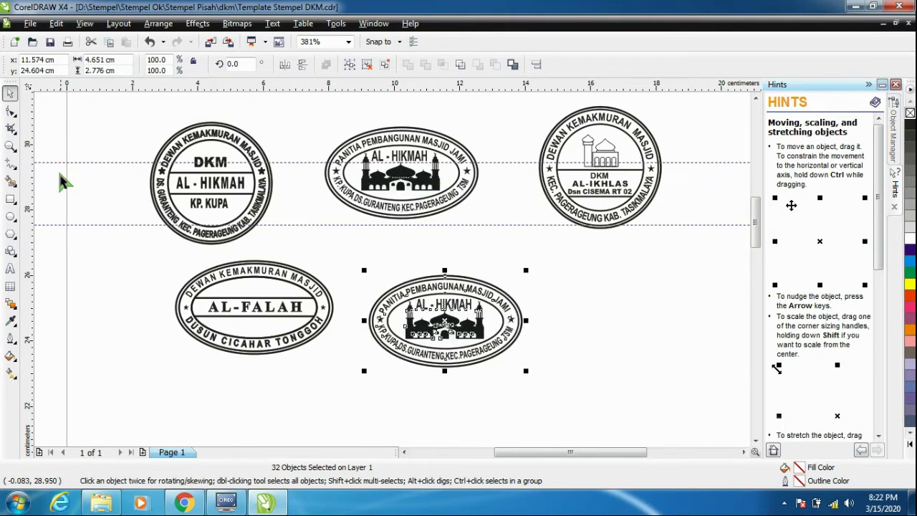
# Change the copied oval stamp's centre name to AL - BAROKAH and its lower curved text to "KP. PUTERAN KALER DESA PUTERAN PAGERAGEUNG".
pyautogui.hotkey('shift', 'F2')
pyautogui.press('F8')
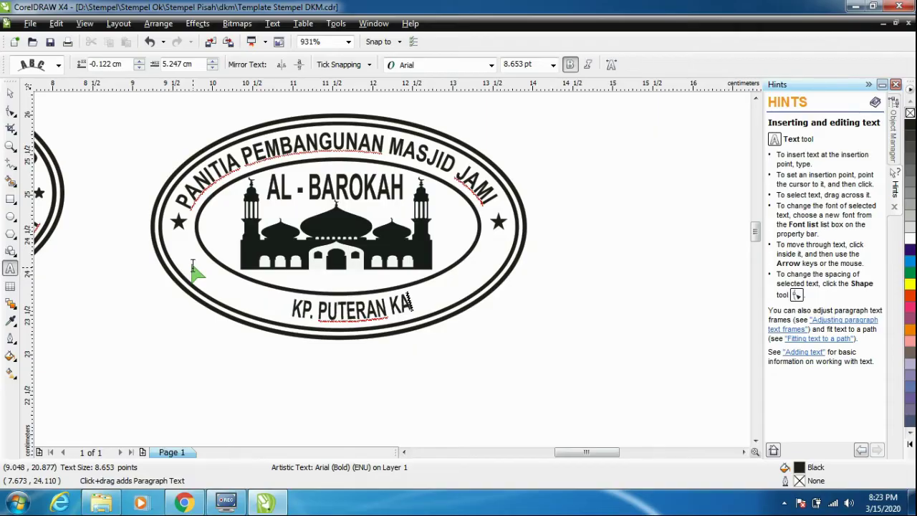
pyautogui.write('LER DESA PUTERAN PAGERAGE')
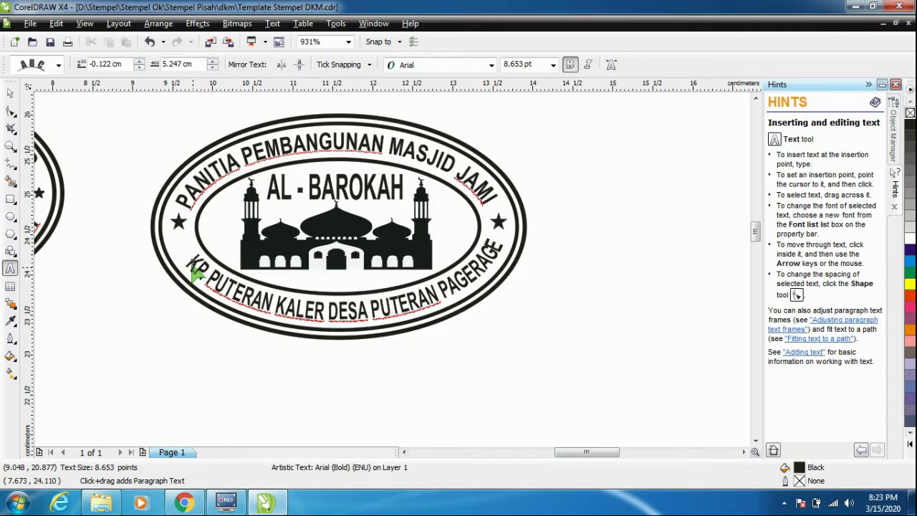
pyautogui.write('UNG')
pyautogui.hotkey('ctrl', 'space')
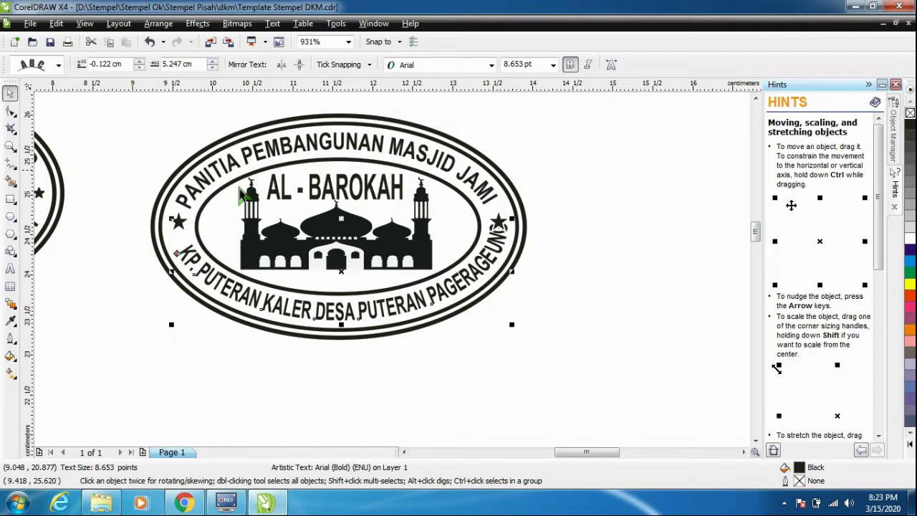
# Shift the oval stamp's lower text along its curve so it sits evenly between the two stars.
pyautogui.moveTo(242, 193); pyautogui.dragTo(507, 279)
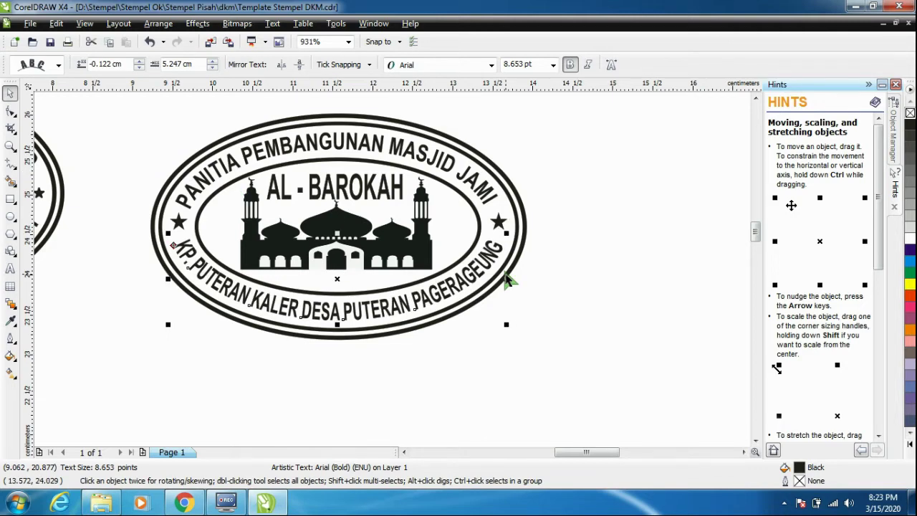
pyautogui.moveTo(507, 280); pyautogui.dragTo(506, 279)
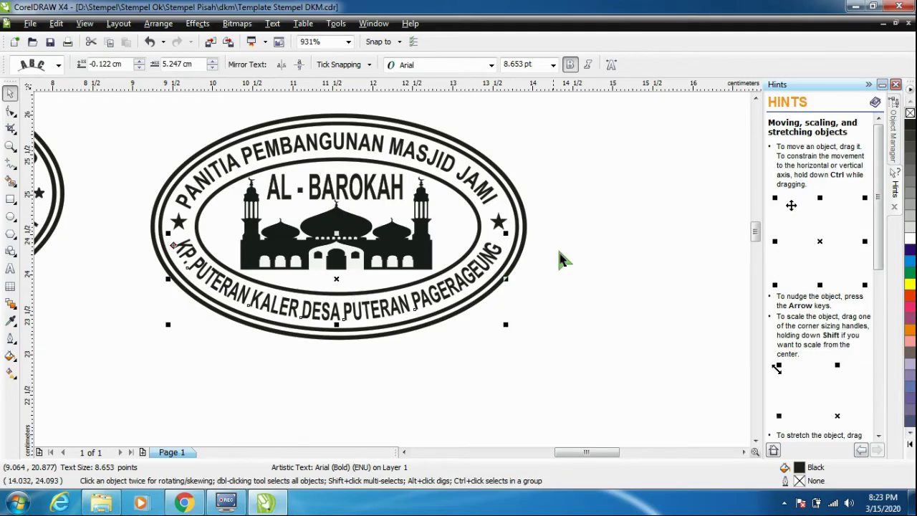
pyautogui.press('z')
pyautogui.scroll(-3, 563, 259)
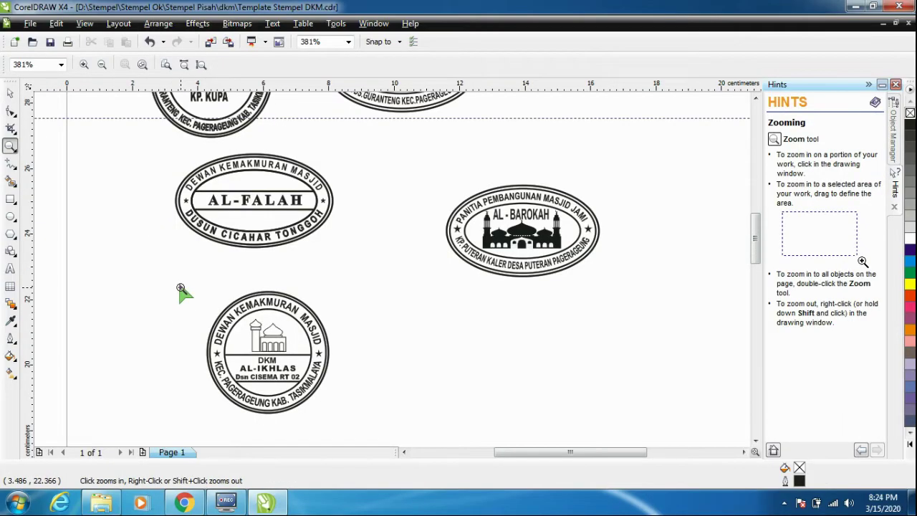
# Change AL-IKHLAS to AL-BAROKAH in the copied round stamp and centre the name horizontally on the inner circle.
pyautogui.scroll(3, 180, 393)
pyautogui.press('F8')
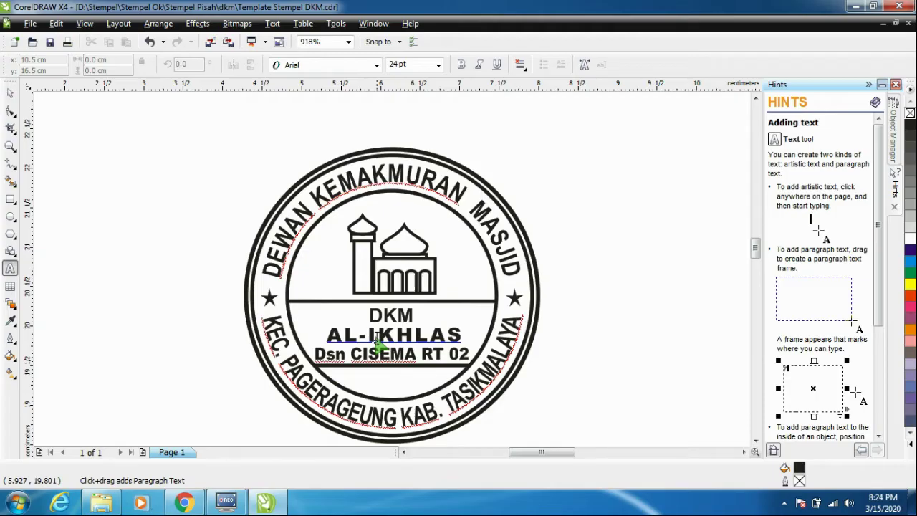
pyautogui.doubleClick(378, 346)
pyautogui.write('B')
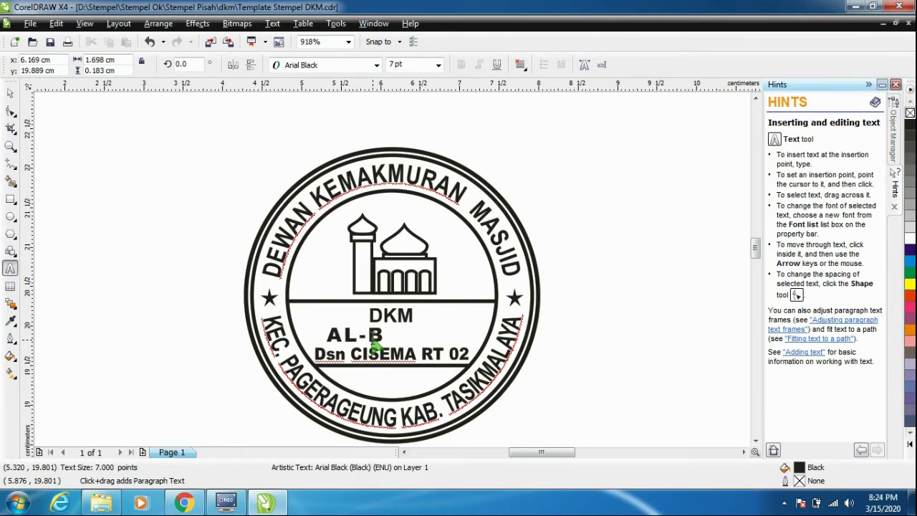
pyautogui.write('AROKAH')
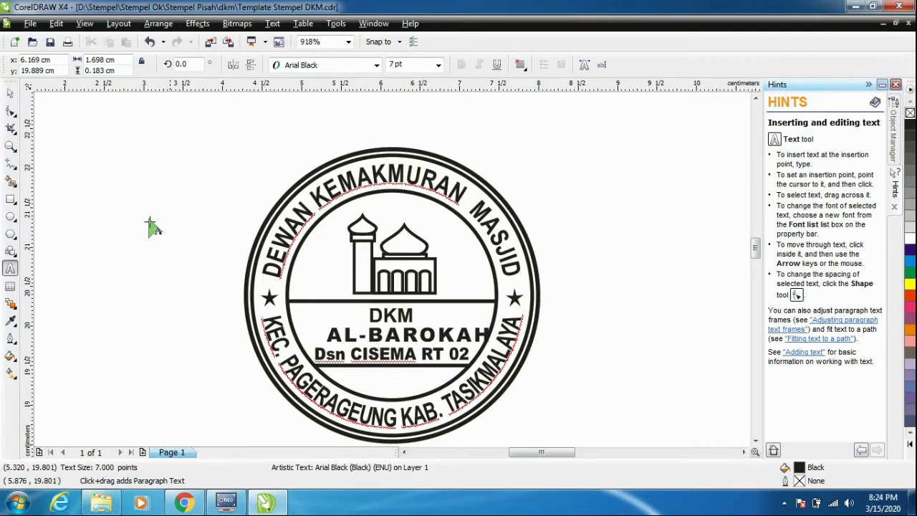
pyautogui.hotkey('ctrl', 'space')
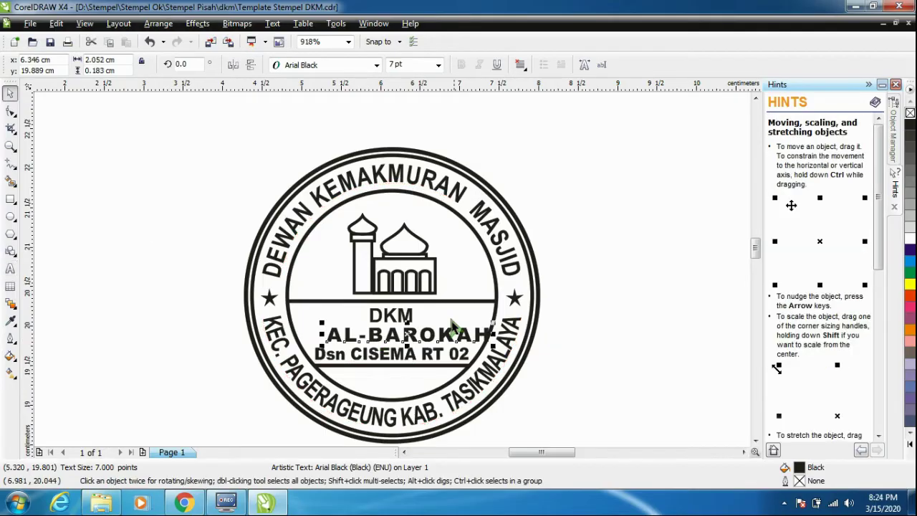
pyautogui.keyDown('shift'); pyautogui.click(304, 313); pyautogui.keyUp('shift')
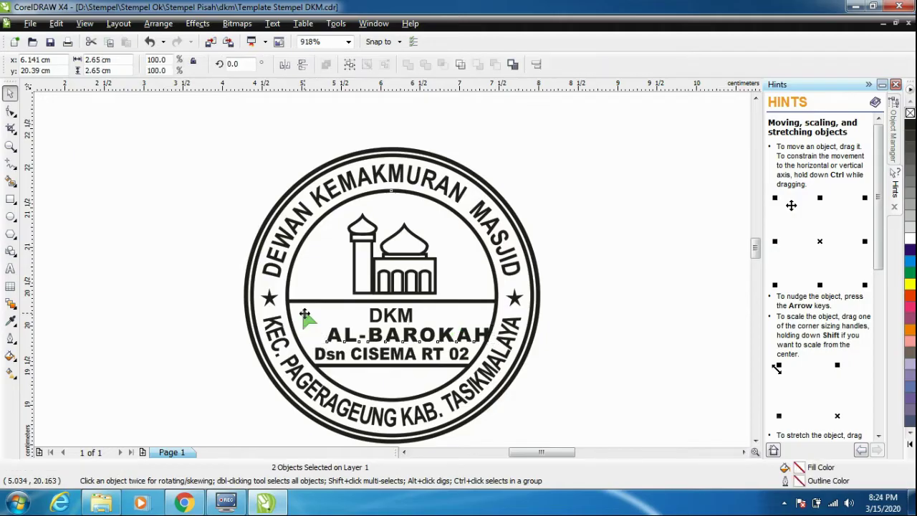
pyautogui.click(594, 327)
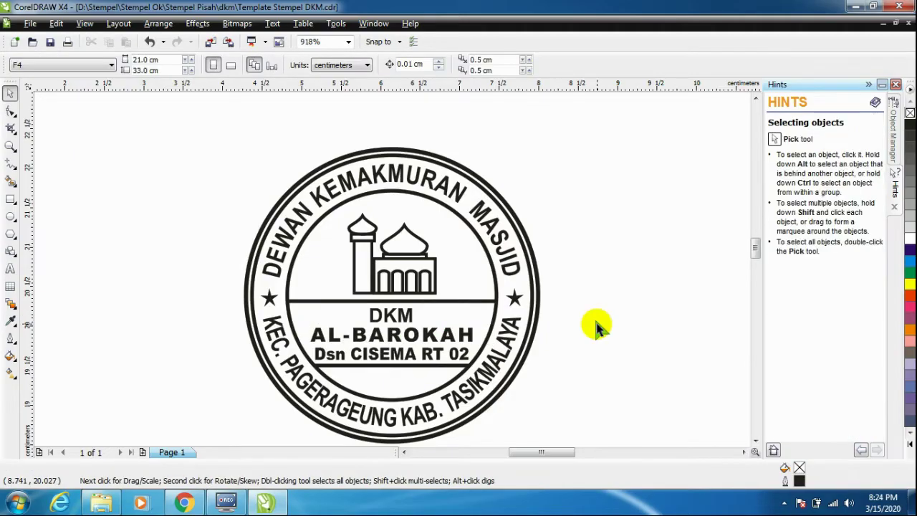
# Change the line under the round stamp's mosque name to "Dsn CISIRNA".
pyautogui.press('Tab')
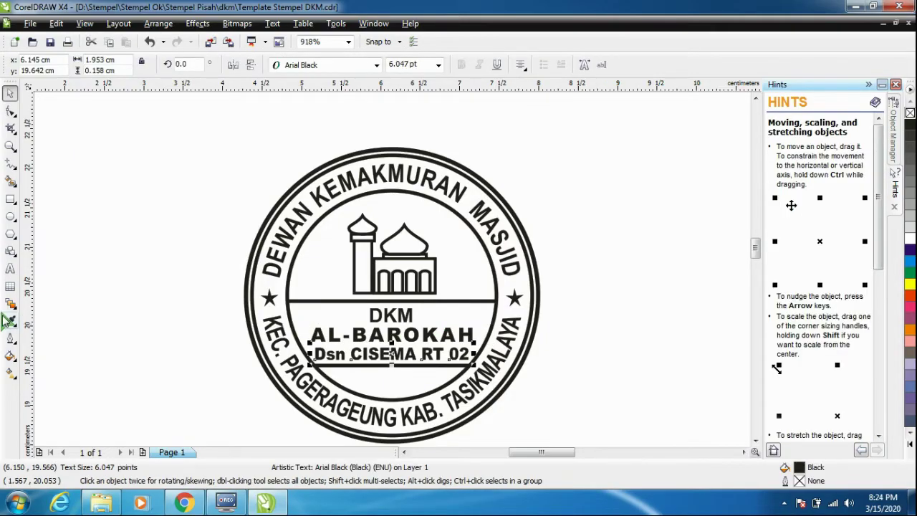
pyautogui.press('F8')
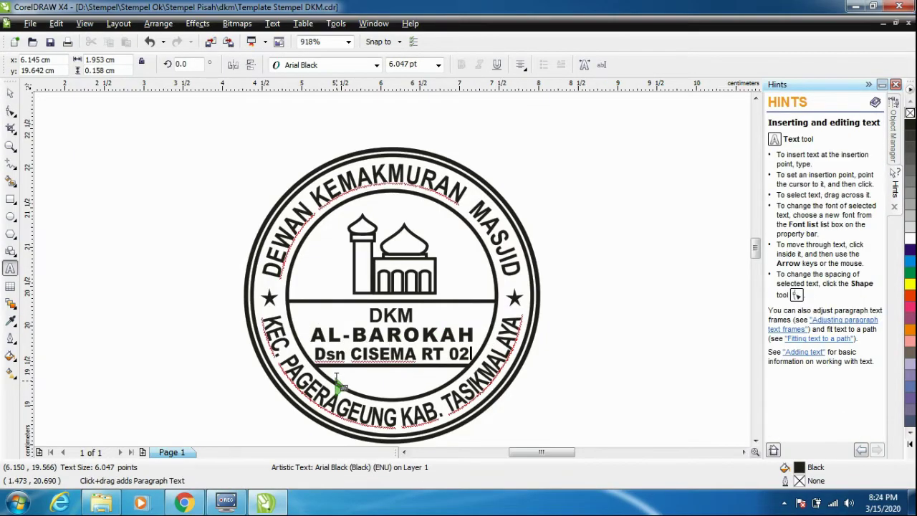
pyautogui.click(379, 353)
pyautogui.hotkey('shift', 'End')
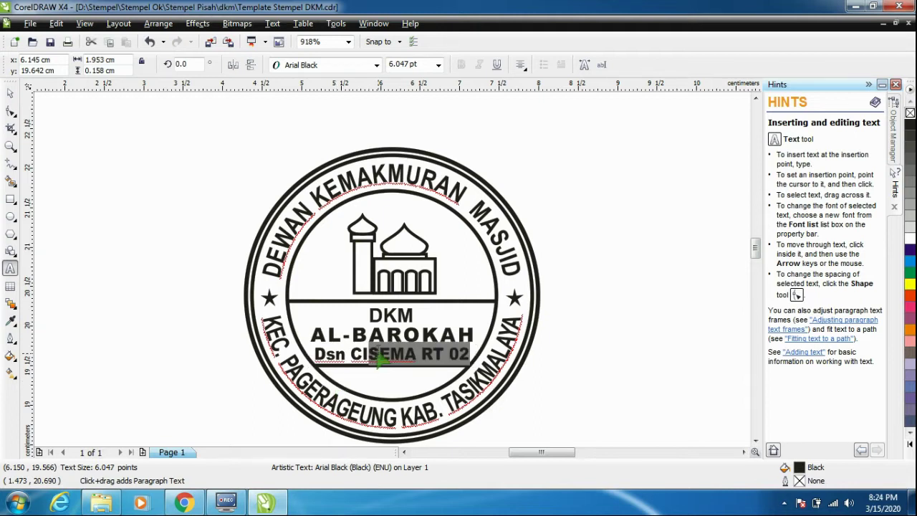
pyautogui.write('SIRNA')
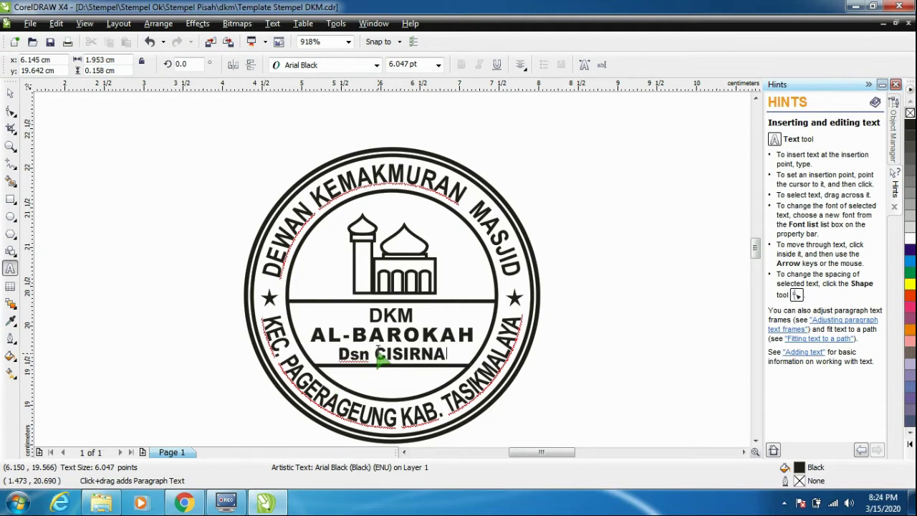
# Change the district in the round stamp's lower curved text to PUSPAHIANG, keeping KEC. before it and KAB. TASIKMALAYA after it.
pyautogui.click(283, 359)
pyautogui.moveTo(280, 362); pyautogui.dragTo(394, 423)
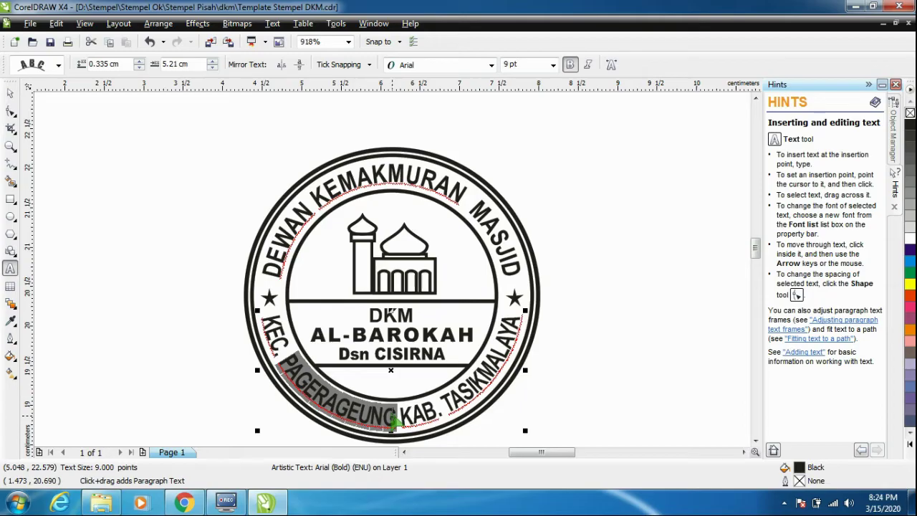
pyautogui.write('P')
pyautogui.write('USPAHI')
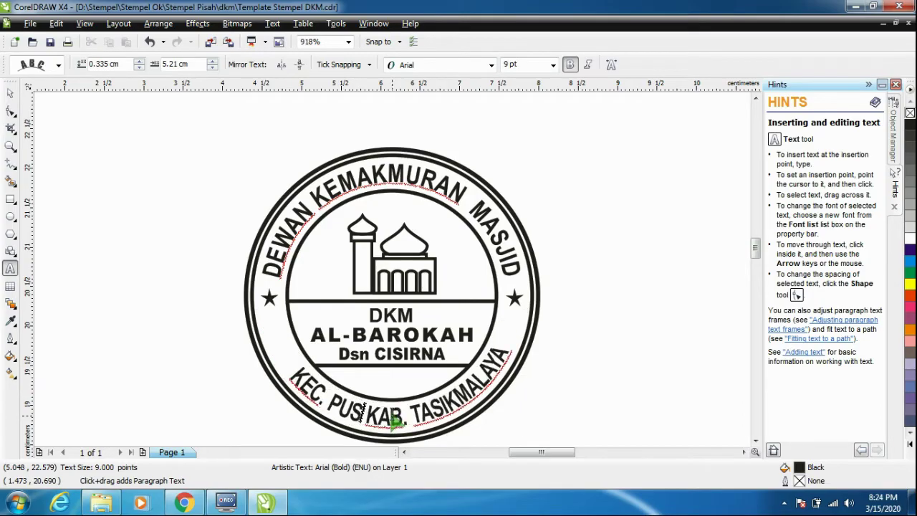
pyautogui.write('ANG')
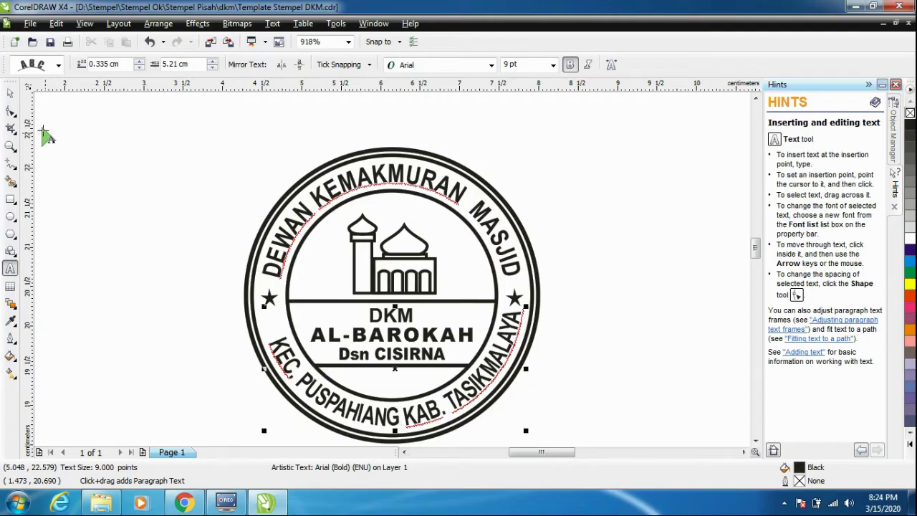
pyautogui.click(11, 94)
pyautogui.click(10, 146)
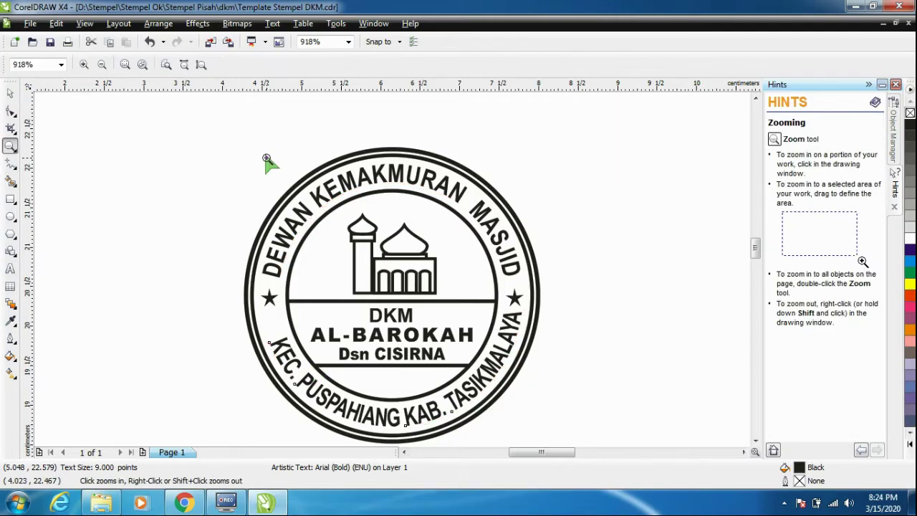
pyautogui.rightClick(266, 160)
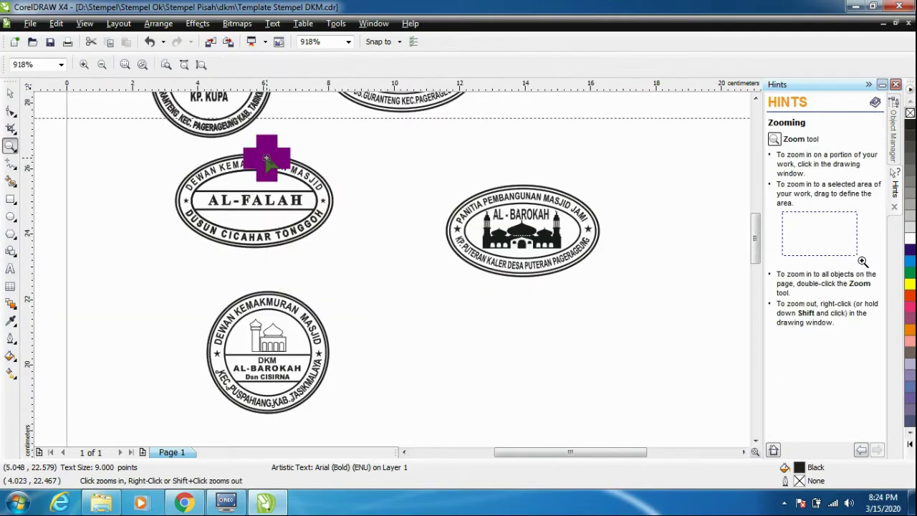
pyautogui.click(10, 93)
pyautogui.click(159, 268)
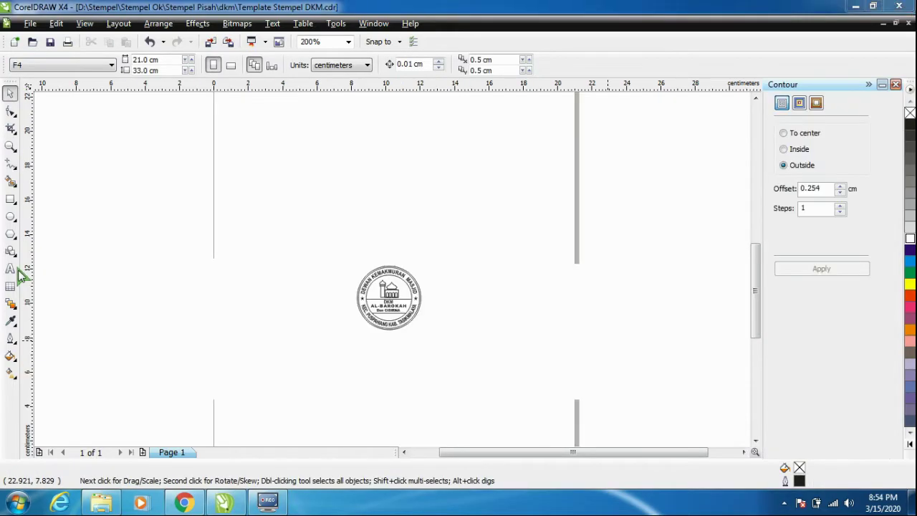
# Start an artistic text note above the round stamp with the line "Untuk membuat stempel Runaflek, harus dibuat".
pyautogui.click(11, 268)
pyautogui.click(231, 107)
pyautogui.write('Untuk membuat st')
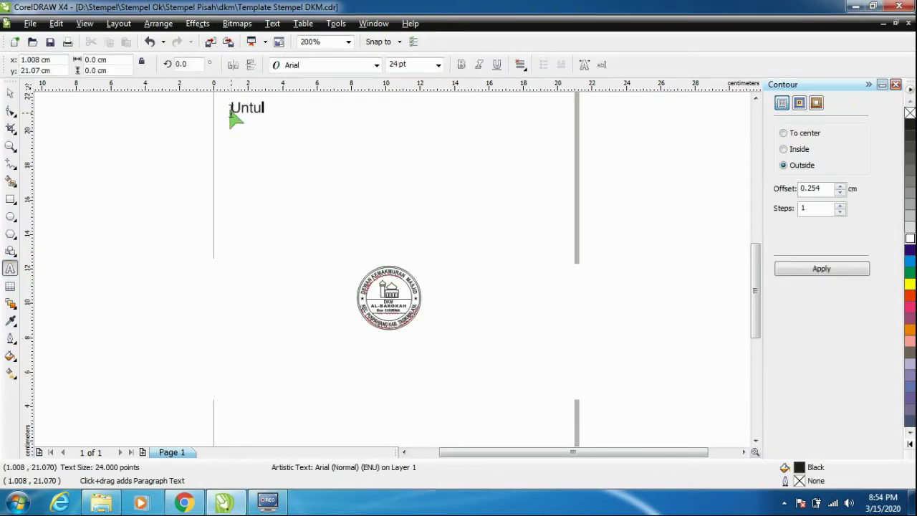
pyautogui.write('empel')
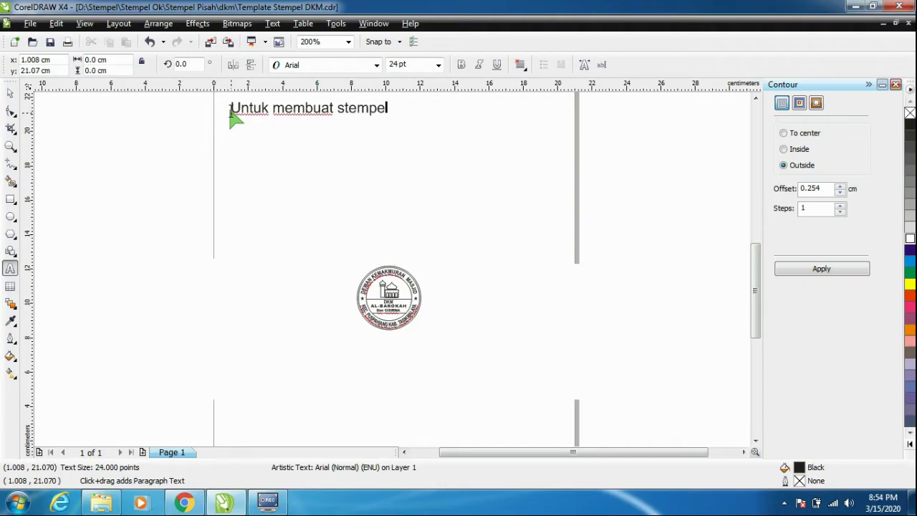
pyautogui.write(' Runaflek')
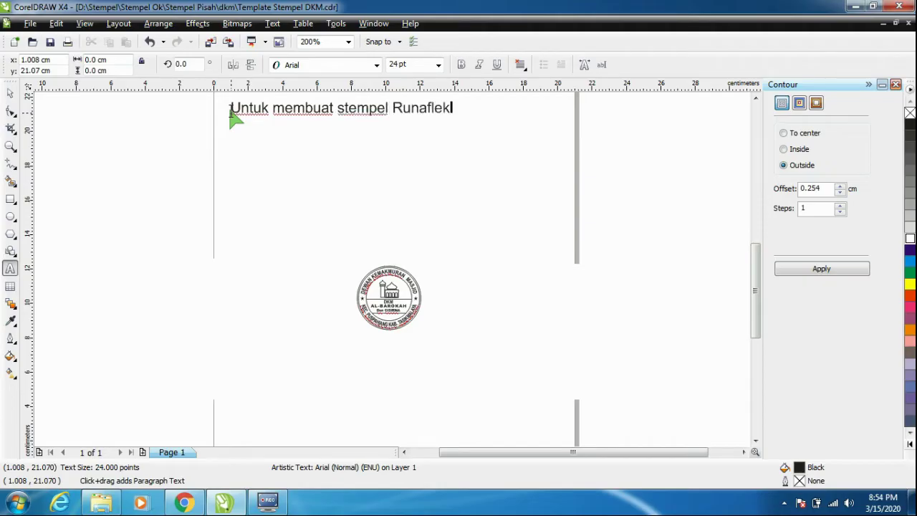
pyautogui.write(', harus dibua')
pyautogui.write('t')
pyautogui.press('Return')
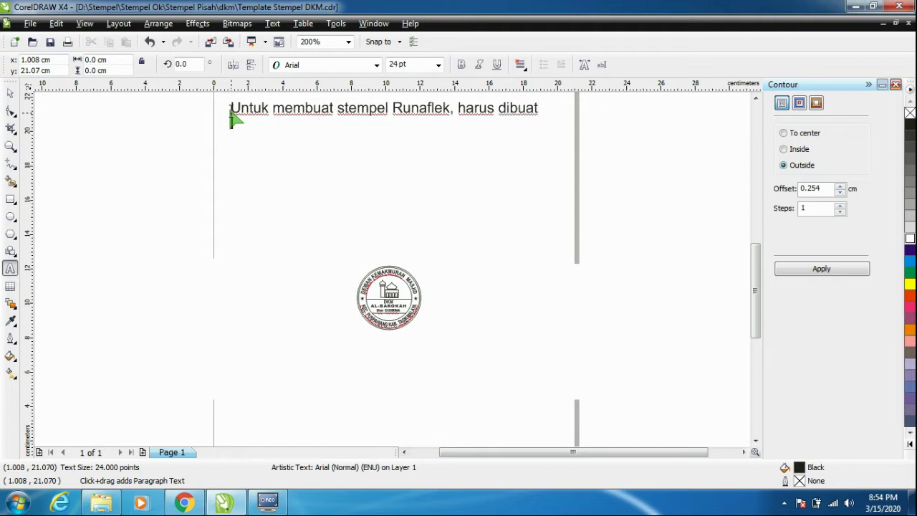
# Continue the note with "bentuk klise atau film dengan langkah-langkah" and, on the following line, "sebagai berikut :".
pyautogui.write('bentuk klise atau film deng')
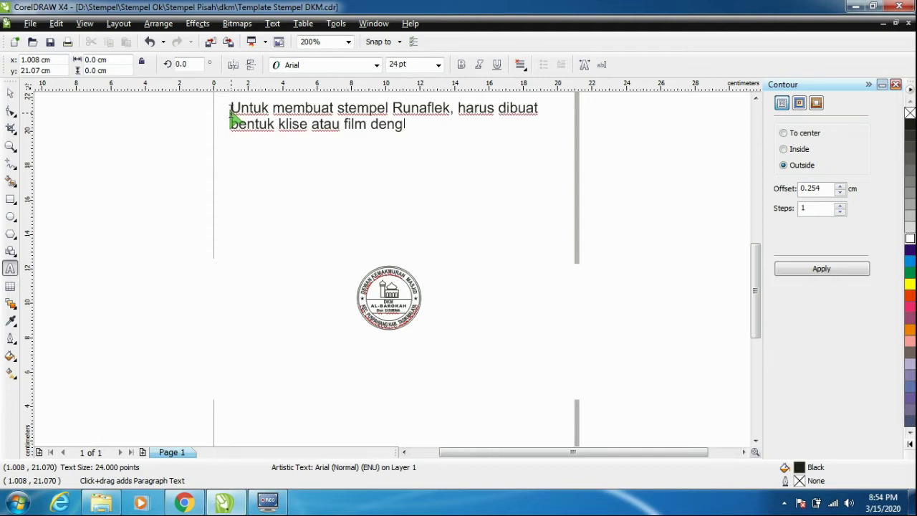
pyautogui.write('an langkah-lan')
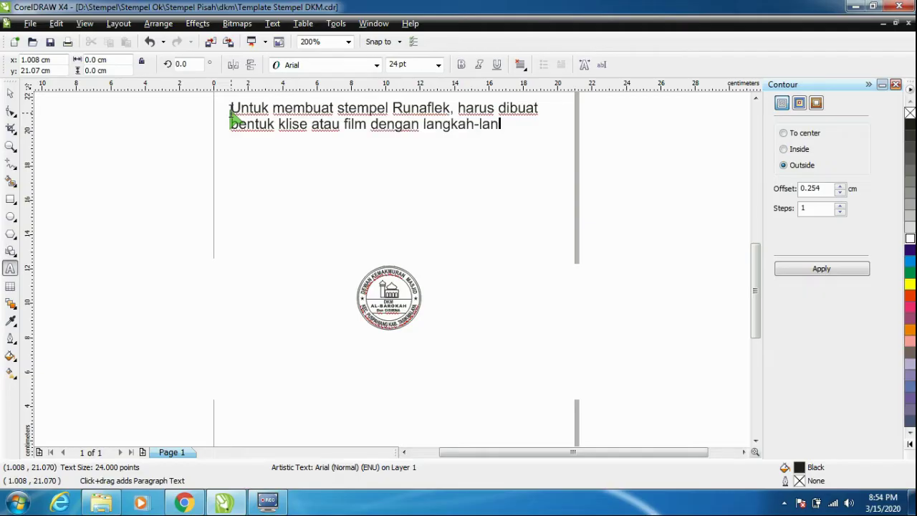
pyautogui.write('gkah')
pyautogui.press('Return')
pyautogui.write('sebag')
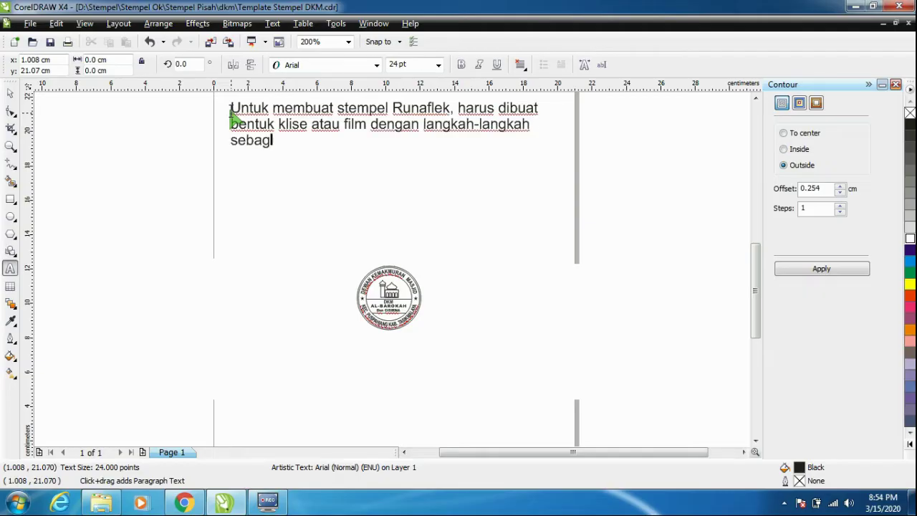
pyautogui.write('ai berikut :')
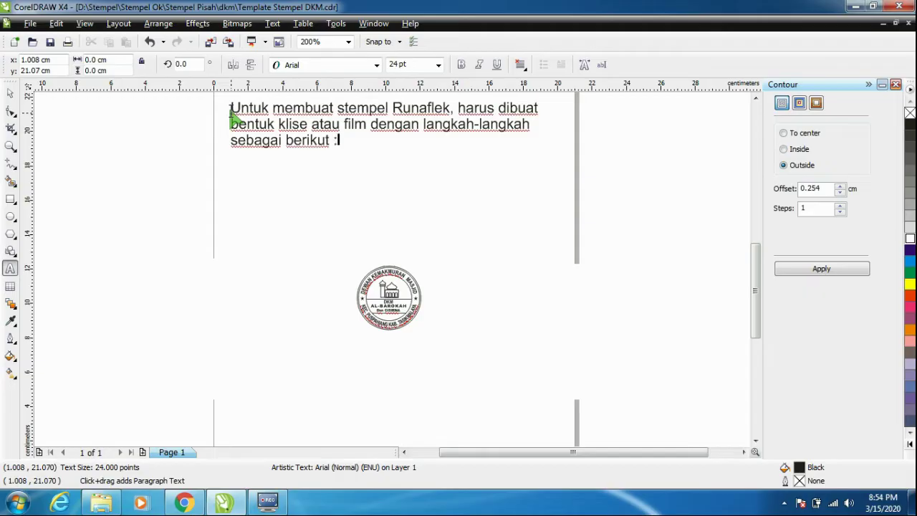
# Add the first numbered line to the note: "1. Buat Kotak Diarea Template Stempel".
pyautogui.press('Return')
pyautogui.write('1. Buat Kotak Di')
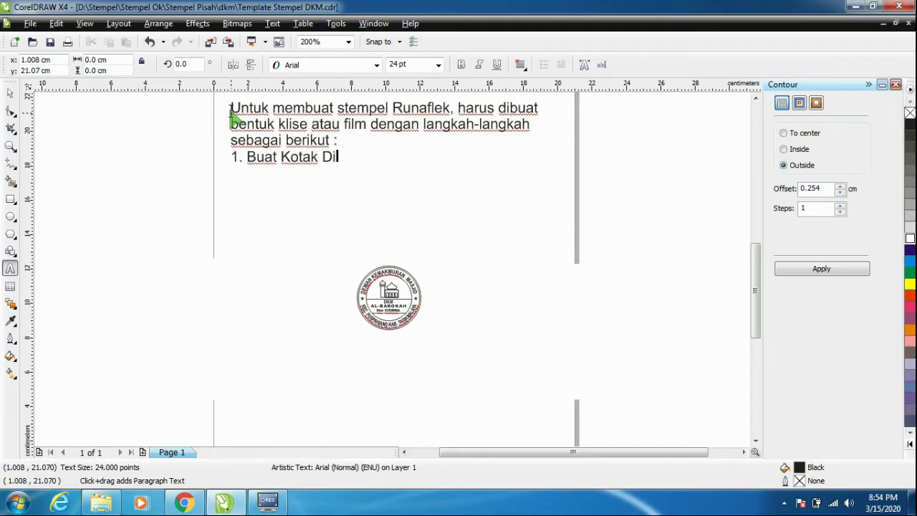
pyautogui.write('area Templ')
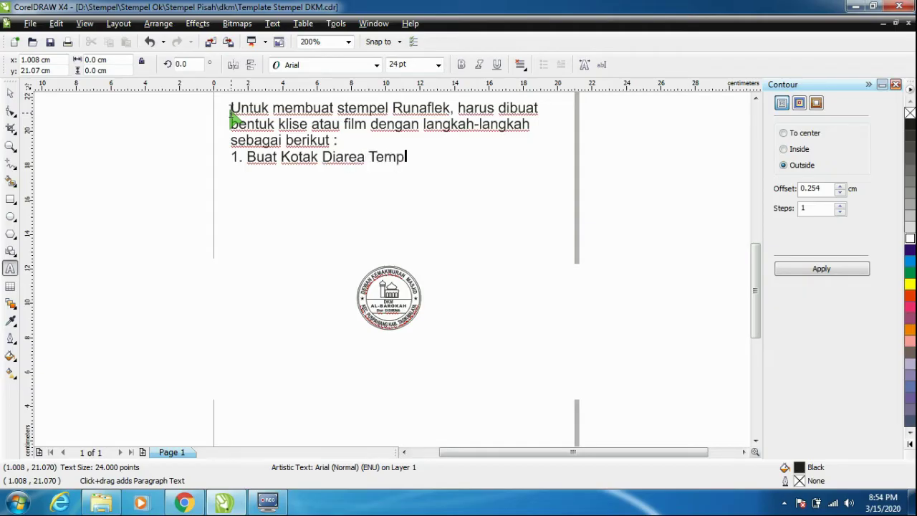
pyautogui.write('at')
pyautogui.write('e Stempel')
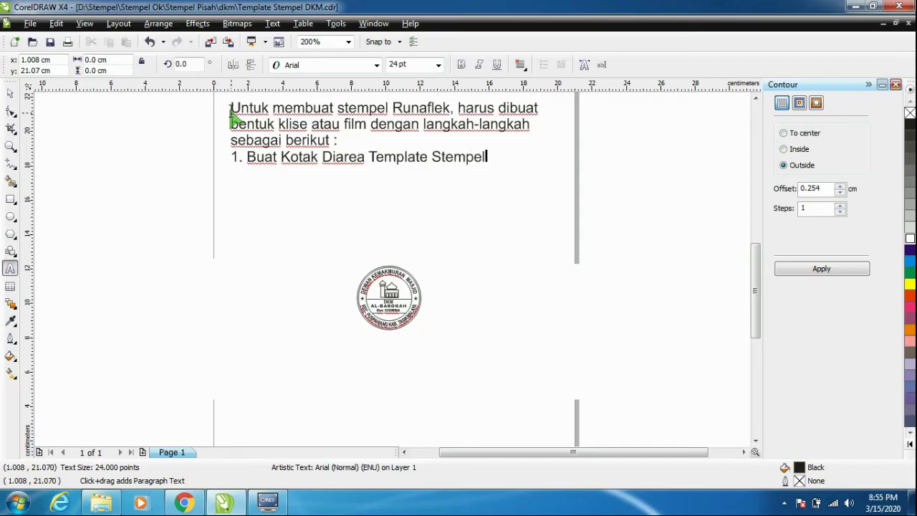
# Add the second numbered line to the note: "2. Klik Kanan Kotak Kemudian Pilih Order-Back".
pyautogui.press('Return')
pyautogui.write('3')
pyautogui.press('BackSpace')
pyautogui.write('2. Klik Ka')
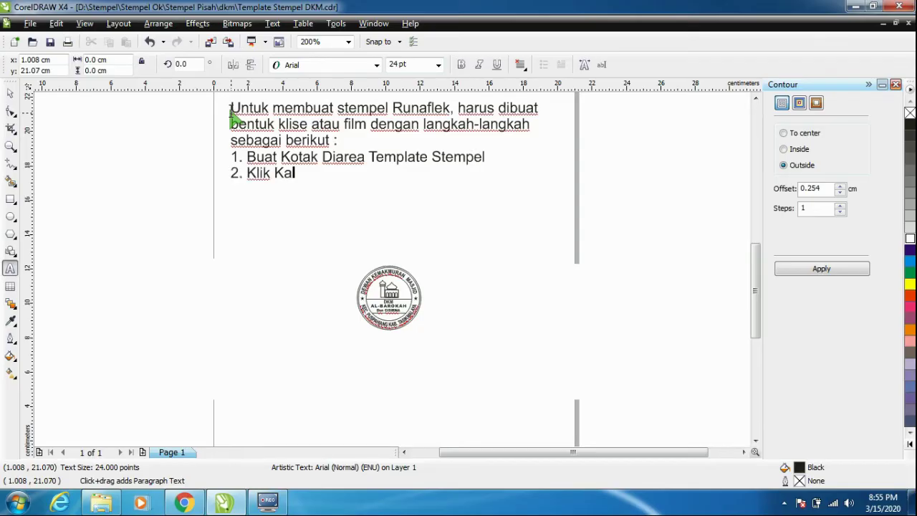
pyautogui.write('nan Kemudian P')
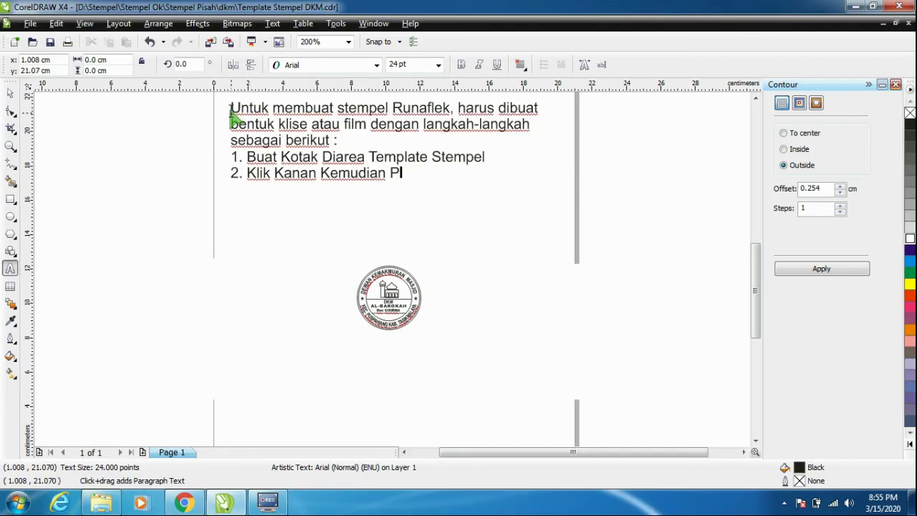
pyautogui.press('BackSpace')
pyautogui.press('BackSpace')
pyautogui.press('BackSpace')
pyautogui.press('BackSpace')
pyautogui.press('BackSpace')
pyautogui.press('BackSpace')
pyautogui.press('BackSpace')
pyautogui.press('BackSpace')
pyautogui.press('BackSpace')
pyautogui.press('BackSpace')
pyautogui.press('BackSpace')
pyautogui.press('BackSpace')
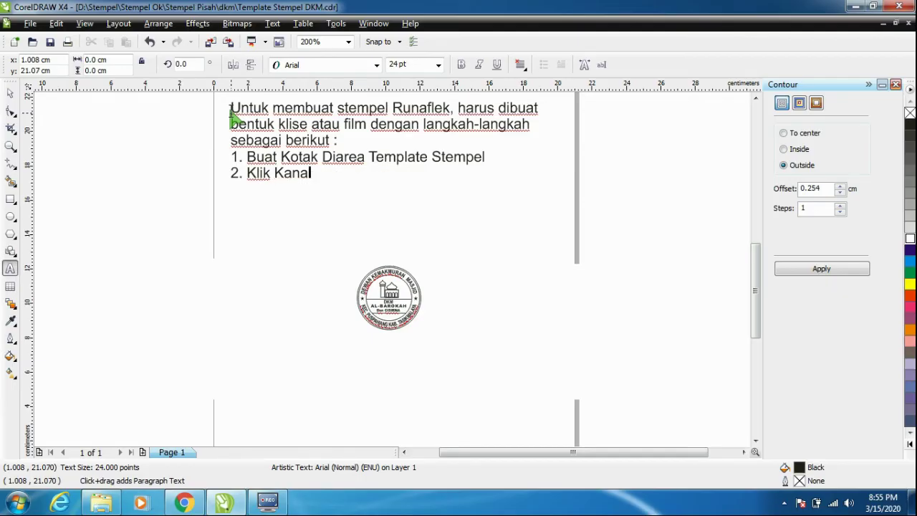
pyautogui.write('n Kotak Kemudian')
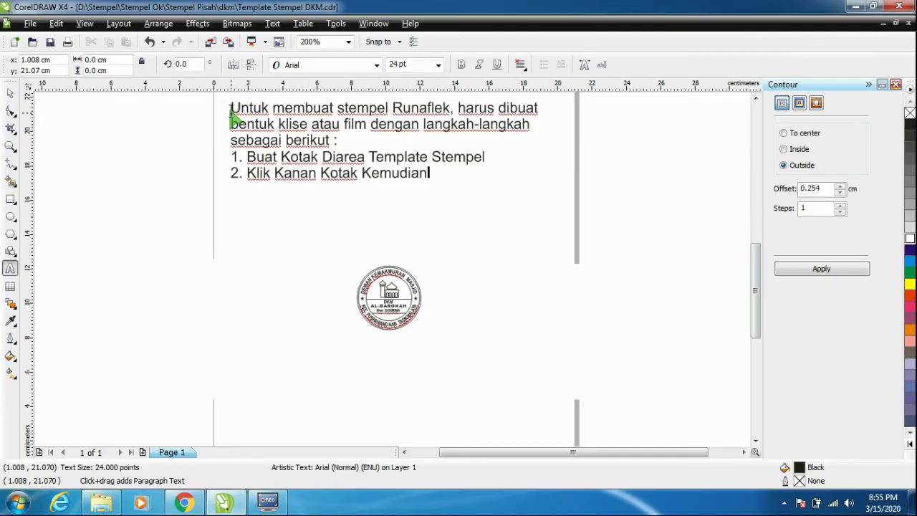
pyautogui.write(' Pilih Ore')
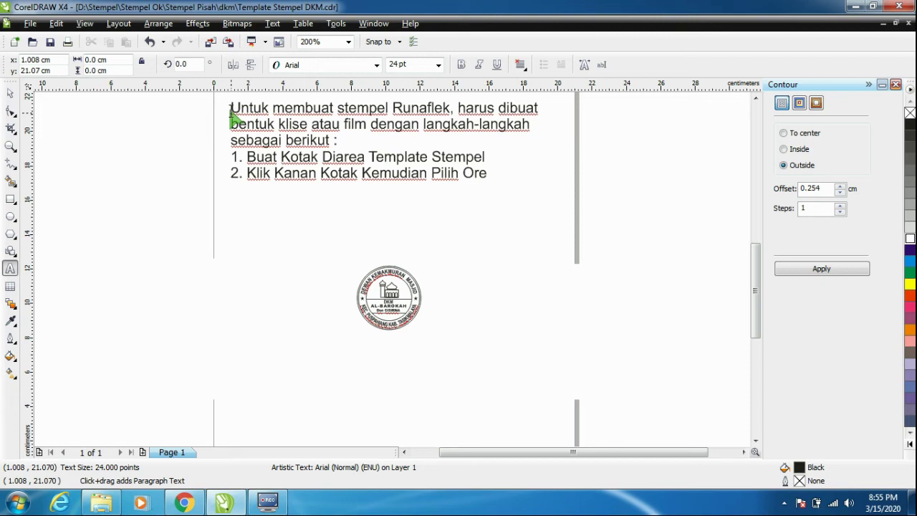
pyautogui.press('BackSpace')
pyautogui.write('der-Back')
# Add the note lines "3. Berikan Warna Background Putih" and "4. Blok Kotak dan Template Stempel".
pyautogui.press('Return')
pyautogui.write('3.')
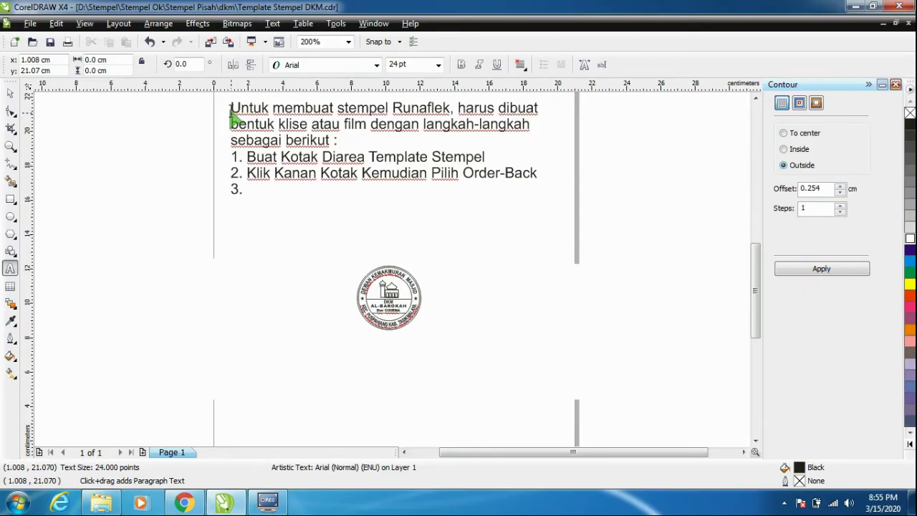
pyautogui.write(' Berikan Warna Background P')
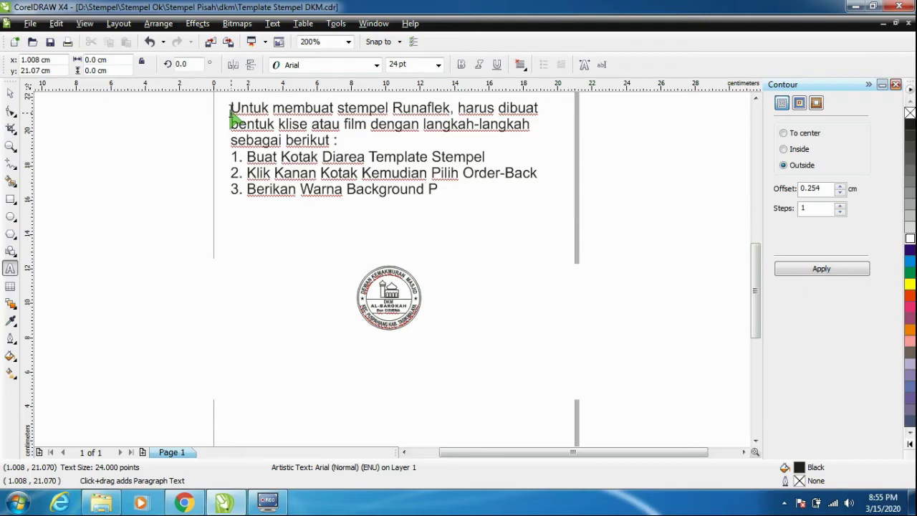
pyautogui.write('utih')
pyautogui.press('Return')
pyautogui.write('4. Blok Kotak dan Template Stem')
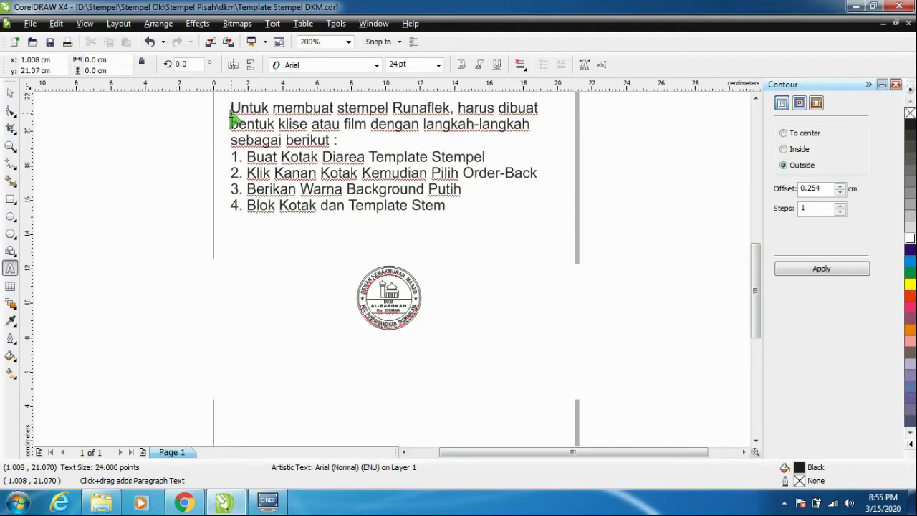
pyautogui.write('pel')
# Add the last numbered line "5. Klik Effect Pilih Invert" and finish editing the note.
pyautogui.press('Return')
pyautogui.write('5. Klik Eff')
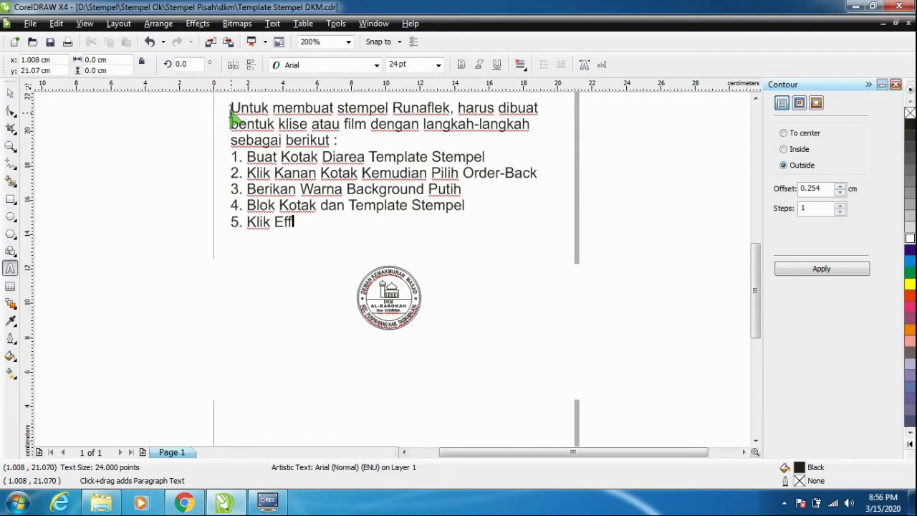
pyautogui.write('ect Pilih Invert')
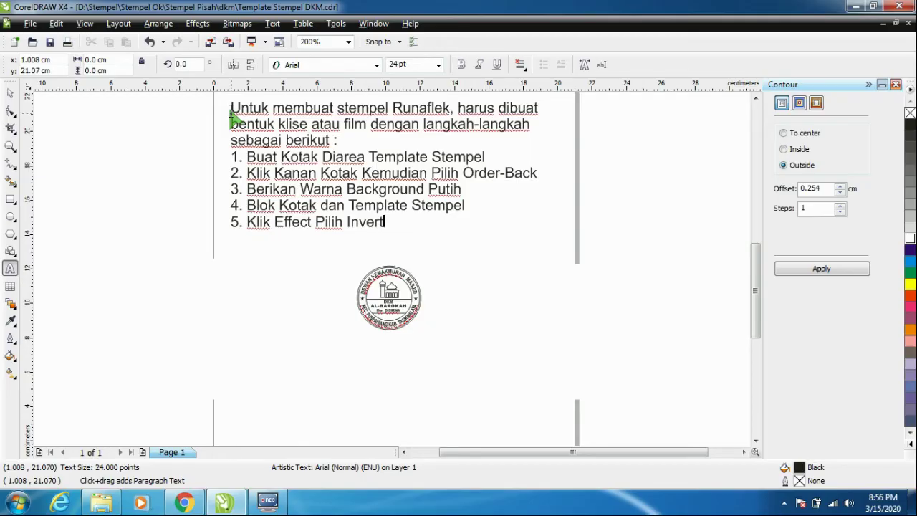
pyautogui.hotkey('ctrl', 'space')
pyautogui.click(326, 256)
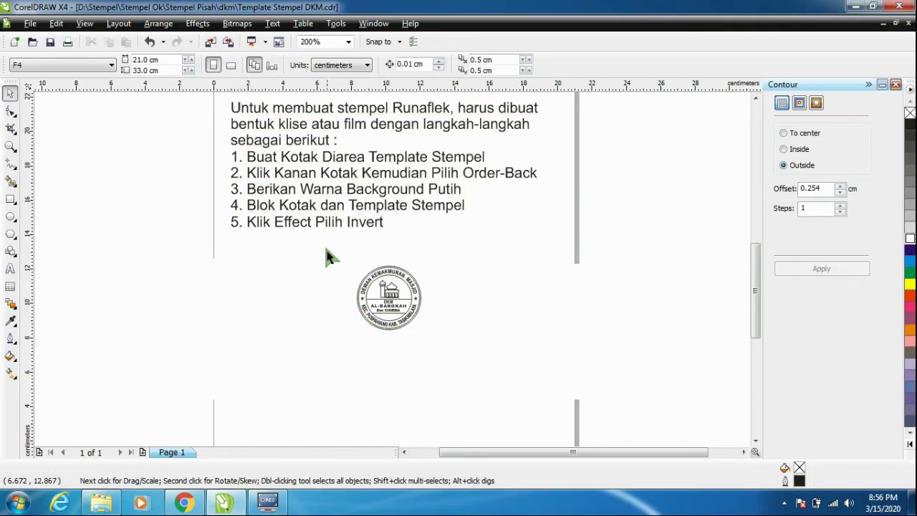
# Draw a rectangle about 4.69 cm wide and 4.23 cm high enclosing the AL-BAROKAH round stamp.
pyautogui.click(10, 146)
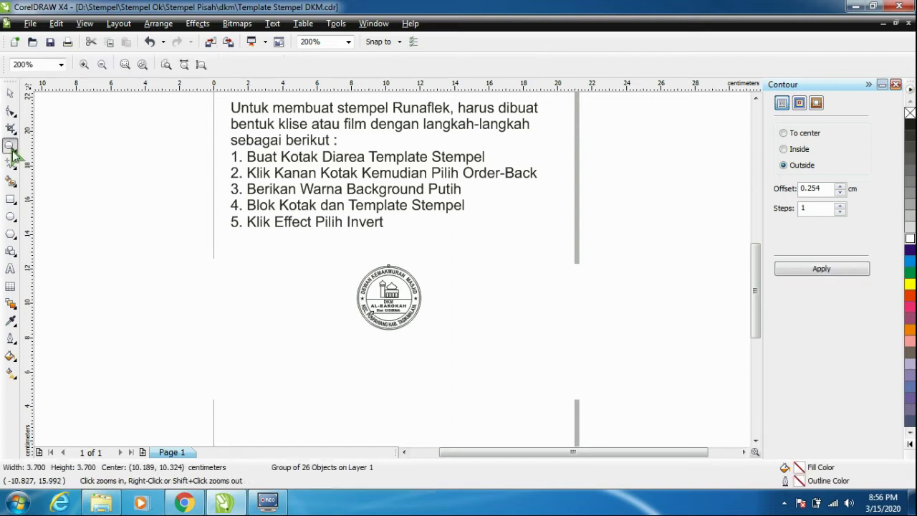
pyautogui.hotkey('shift', 'F2')
pyautogui.click(11, 200)
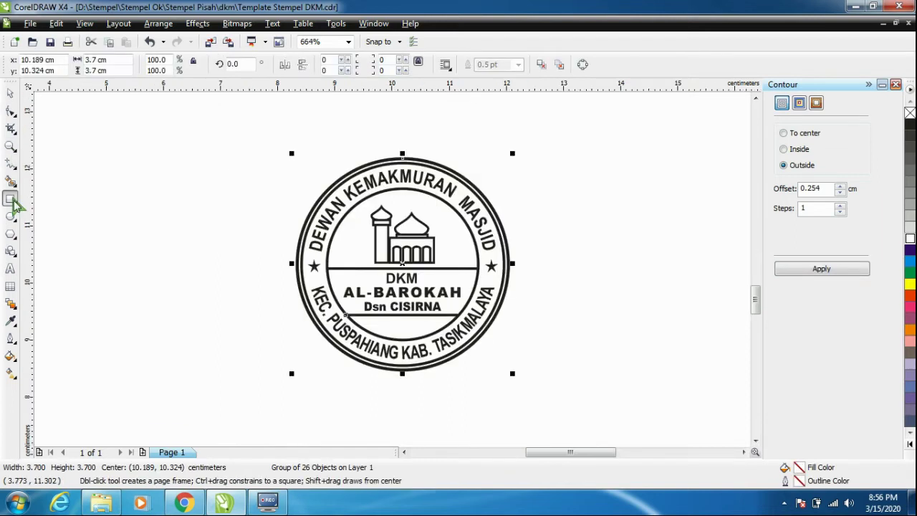
pyautogui.moveTo(270, 147); pyautogui.dragTo(539, 389)
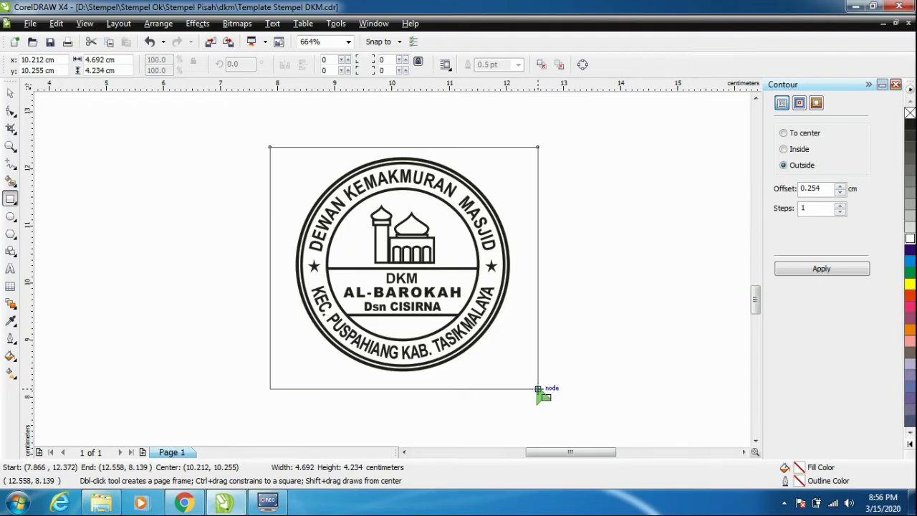
# Send the rectangle around the round stamp to the back of the layer and select all objects.
pyautogui.rightClick(539, 389)
pyautogui.moveTo(569, 354)
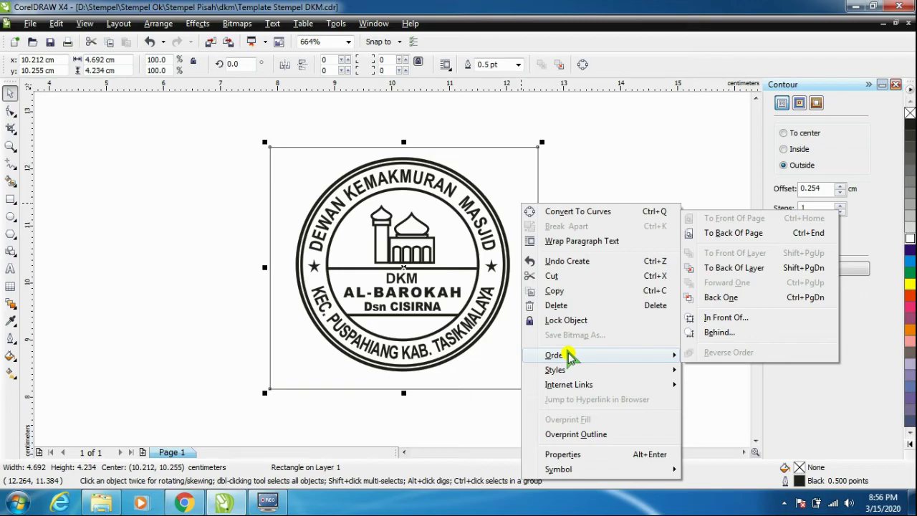
pyautogui.click(734, 267)
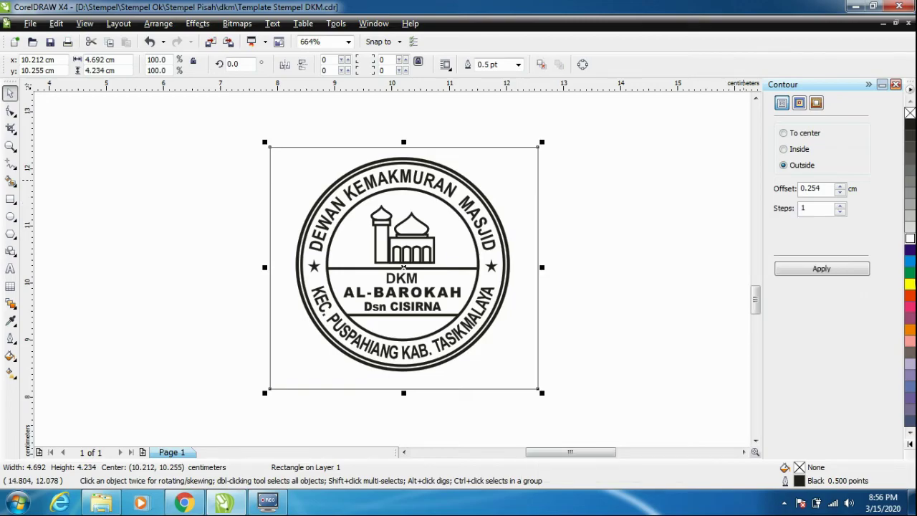
pyautogui.click(589, 190)
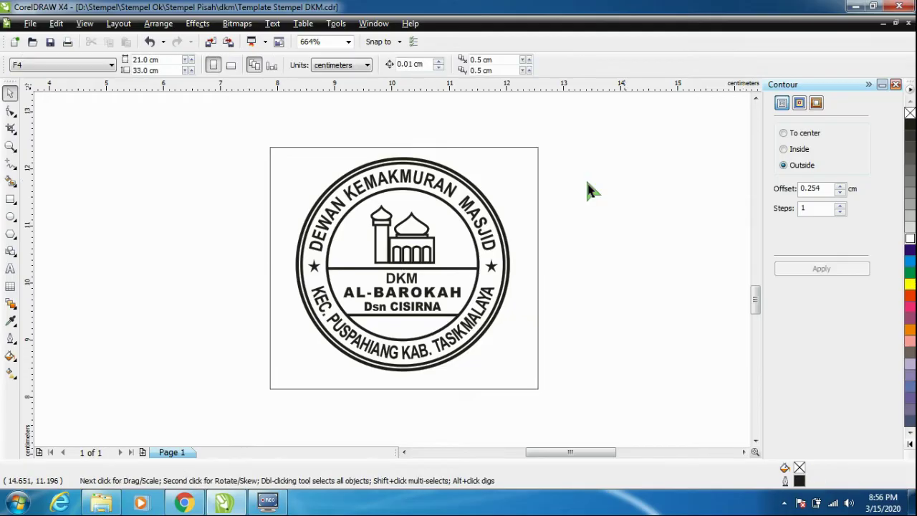
pyautogui.hotkey('ctrl', 'a')
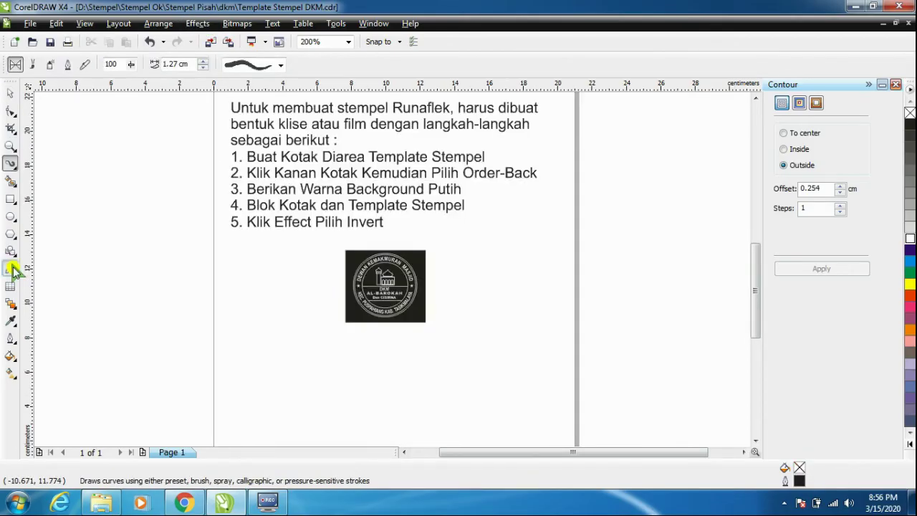
# Add a note below the inverted stamp with the lines "Jika mau merubah dari template film menjadi" and "template biasa maka".
pyautogui.click(11, 269)
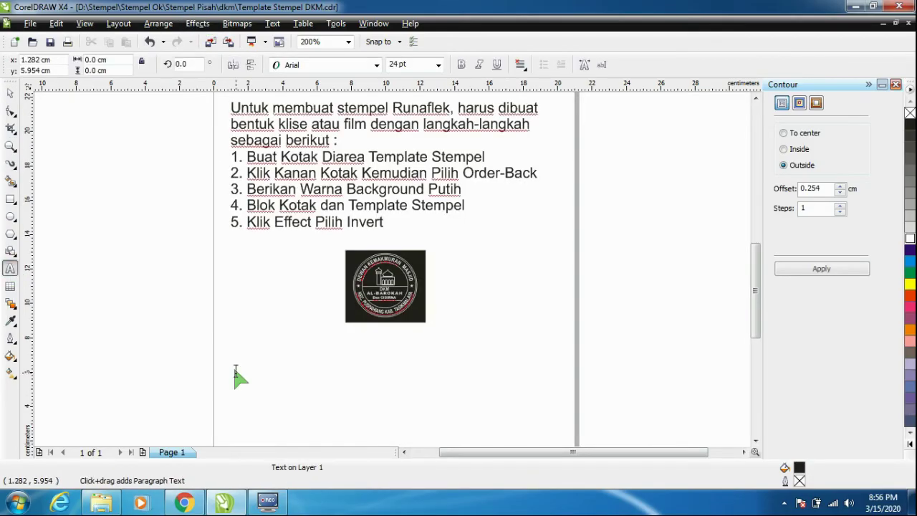
pyautogui.click(235, 373)
pyautogui.write('Jika mau meru')
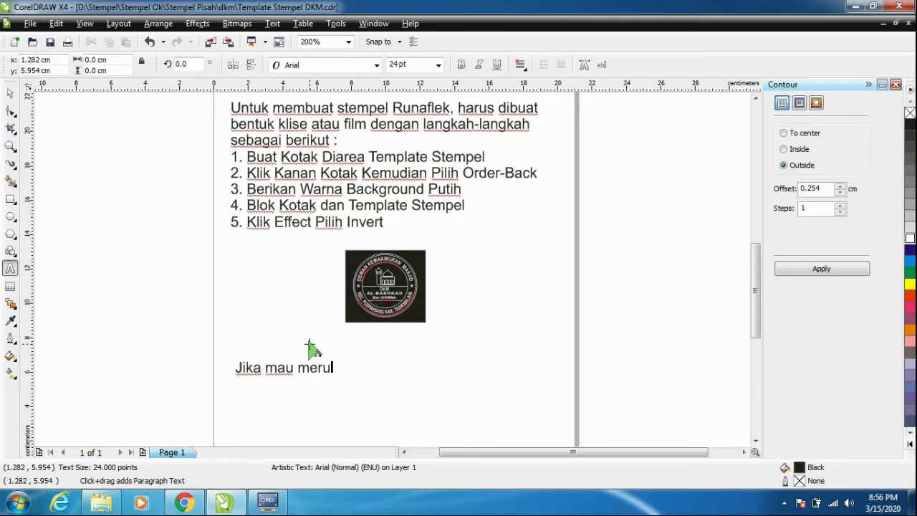
pyautogui.write('bah dari templ')
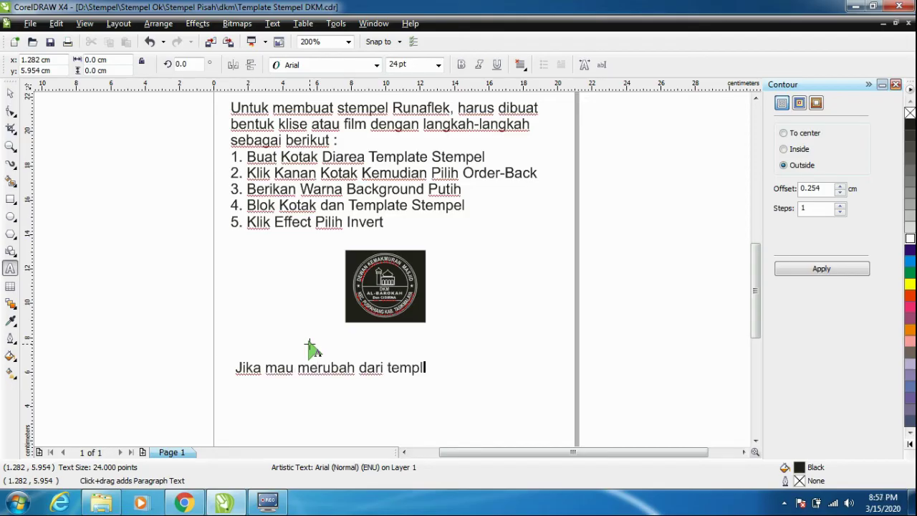
pyautogui.write('ate film menjaldi')
pyautogui.press('Return')
pyautogui.write('tem')
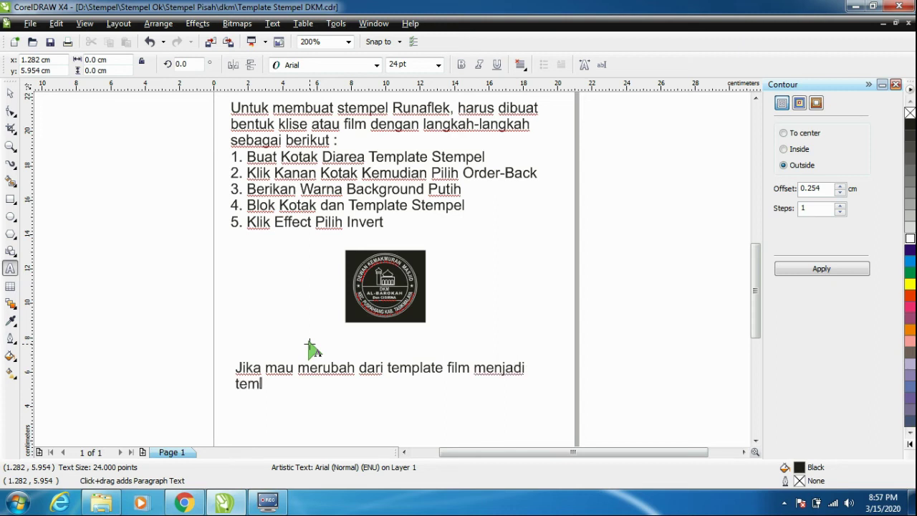
pyautogui.write('plate biasa maka ')
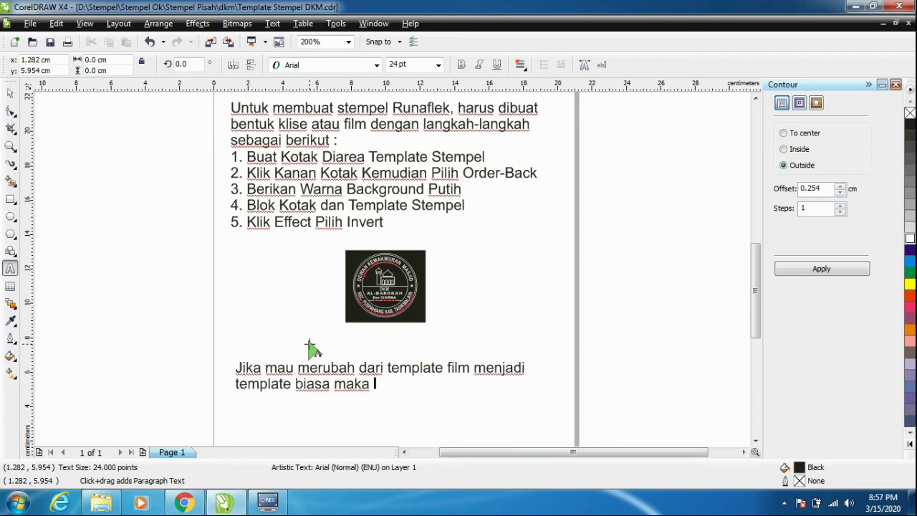
pyautogui.write('lakukan langkah ')
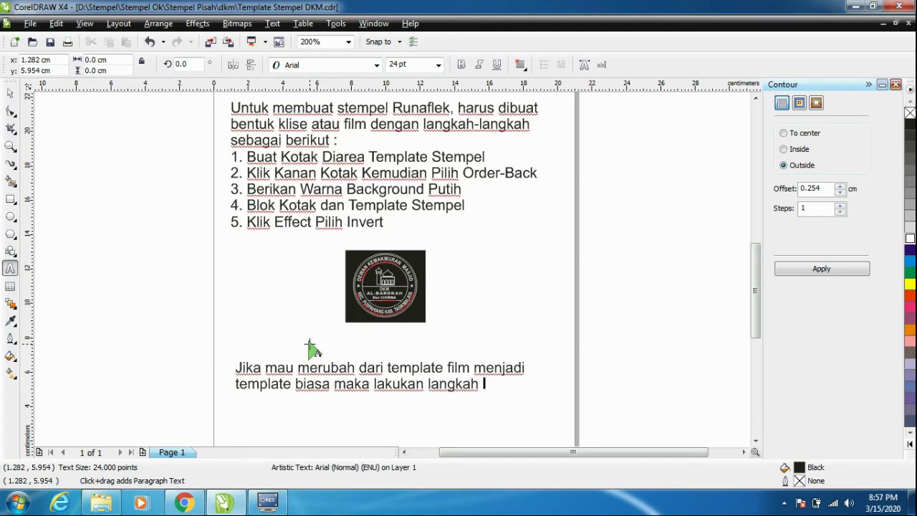
pyautogui.write('se')
pyautogui.write('l')
pyautogui.press('BackSpace')
pyautogui.press('BackSpace')
pyautogui.press('BackSpace')
pyautogui.press('BackSpace')
pyautogui.press('BackSpace')
pyautogui.press('BackSpace')
pyautogui.press('BackSpace')
pyautogui.press('BackSpace')
pyautogui.press('BackSpace')
pyautogui.press('BackSpace')
pyautogui.press('BackSpace')
pyautogui.press('BackSpace')
pyautogui.press('BackSpace')
pyautogui.press('BackSpace')
pyautogui.press('BackSpace')
pyautogui.press('BackSpace')
pyautogui.press('BackSpace')
pyautogui.press('BackSpace')
pyautogui.press('BackSpace')
# Complete the note's second line with "ulangi langkah 4 dan 5" and finish editing the text.
pyautogui.write('u')
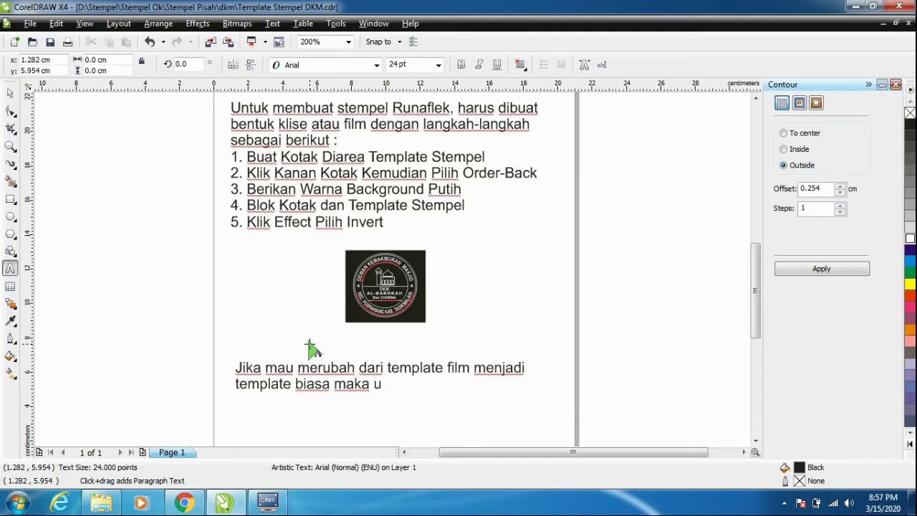
pyautogui.write('langi langka')
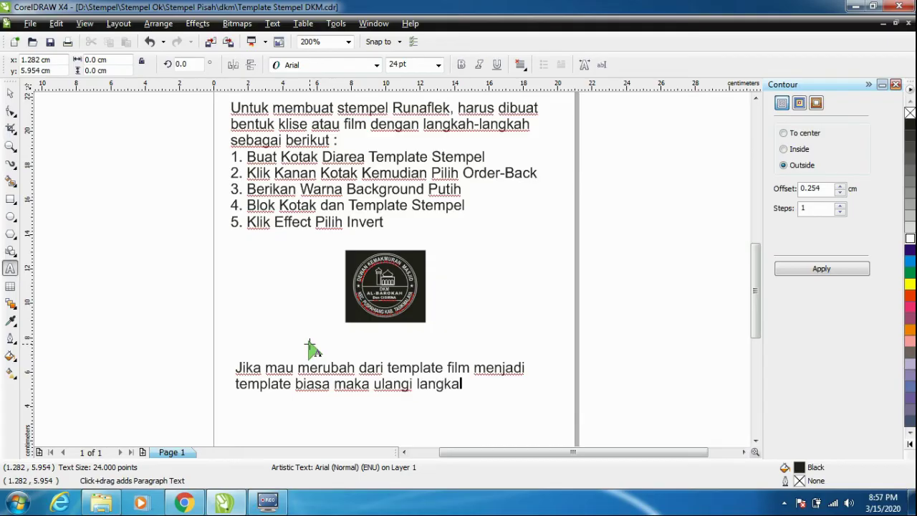
pyautogui.write('h 4 dan')
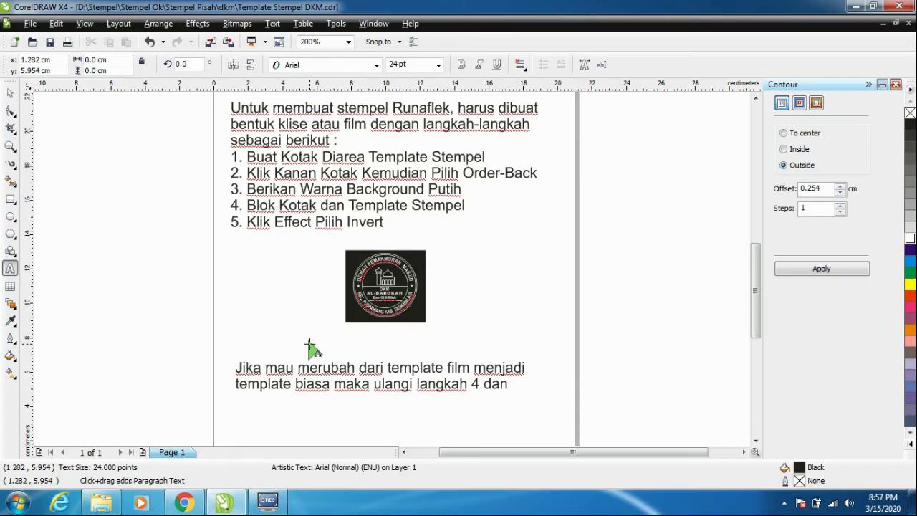
pyautogui.write(' 5')
pyautogui.hotkey('ctrl', 'space')
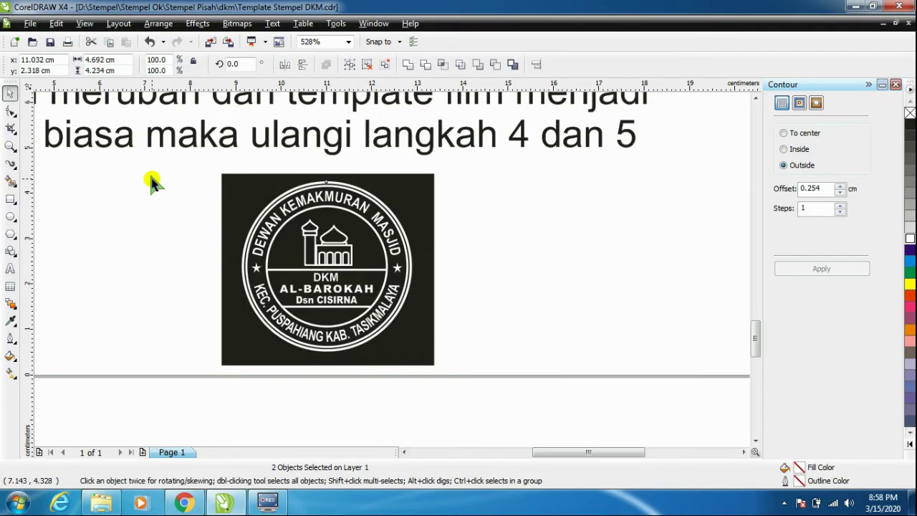
# Select the film stamp together with its background rectangle and apply the Invert transform to both.
pyautogui.moveTo(165, 161); pyautogui.dragTo(473, 398)
pyautogui.click(198, 24)
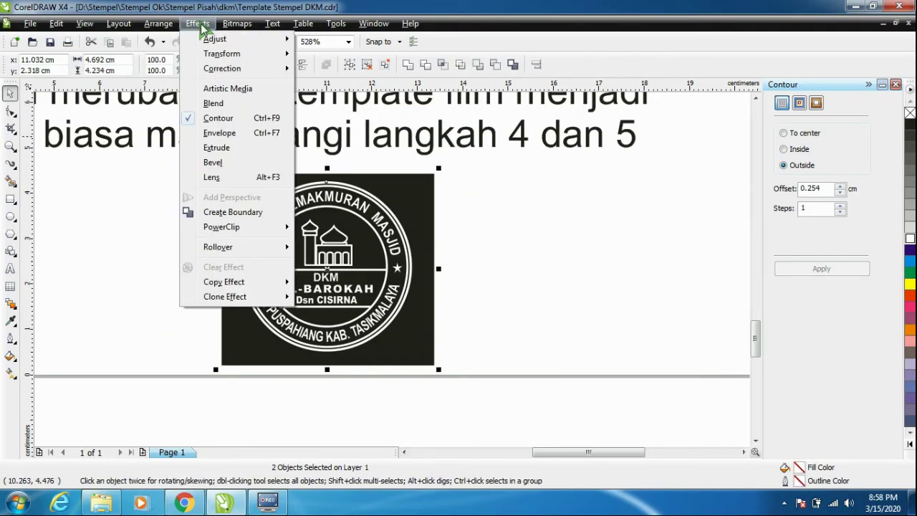
pyautogui.moveTo(283, 54)
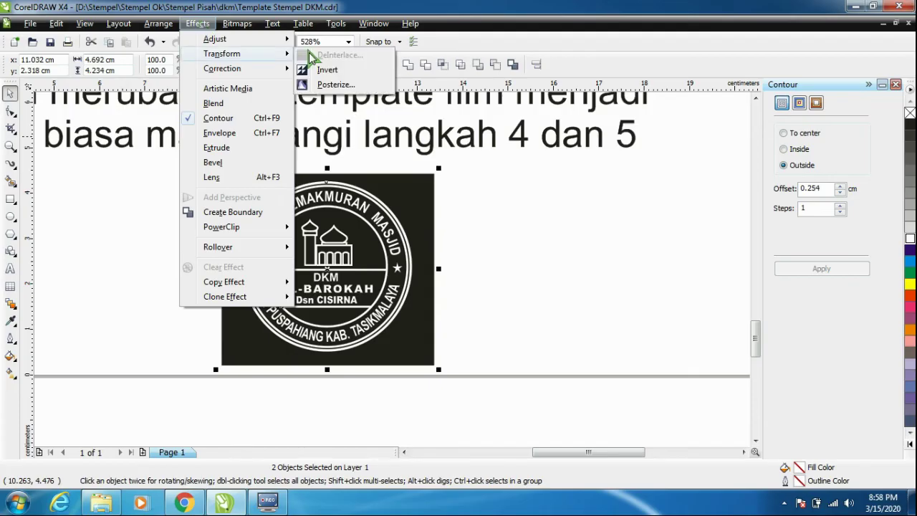